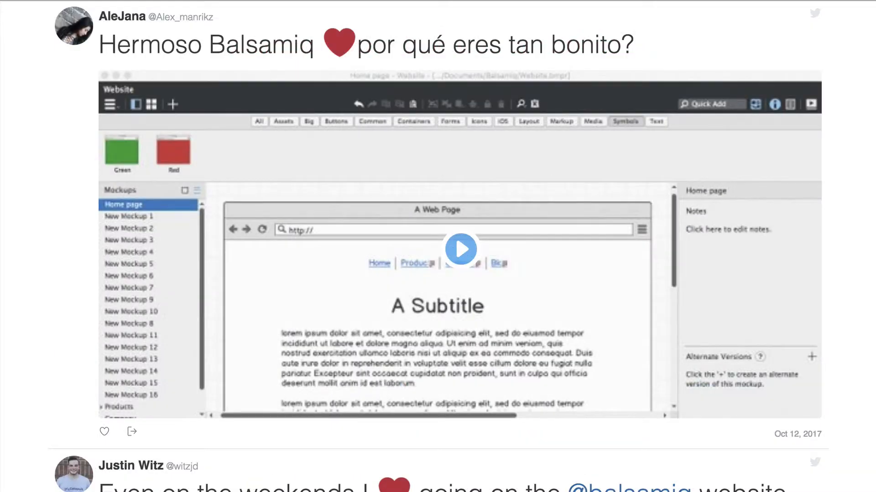
pyautogui.scroll(-2, 437, 273)
pyautogui.scroll(-2, 438, 274)
pyautogui.scroll(-1, 439, 273)
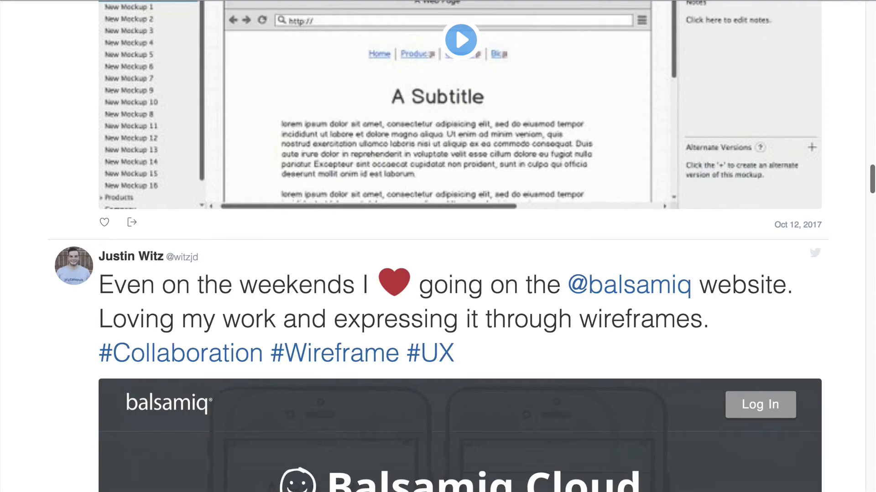
pyautogui.scroll(-1, 437, 274)
pyautogui.scroll(-3, 438, 273)
pyautogui.scroll(-2, 438, 274)
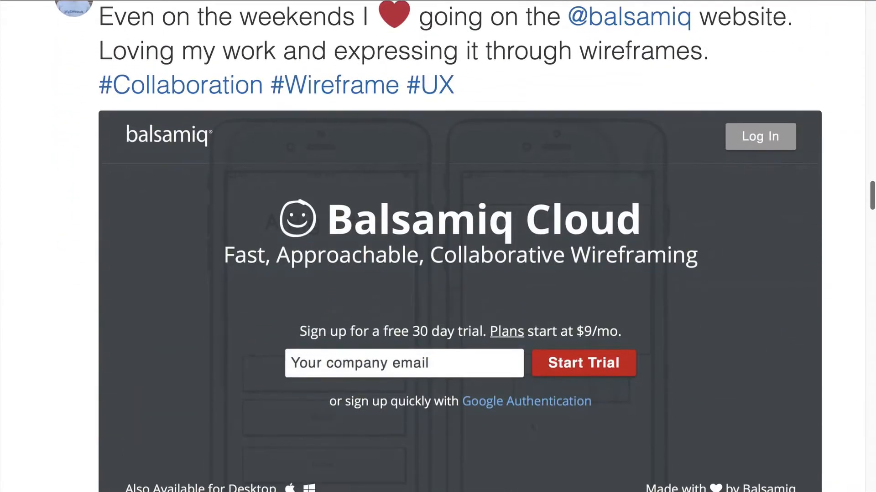
pyautogui.scroll(-1, 438, 274)
pyautogui.scroll(-2, 437, 273)
pyautogui.scroll(-2, 438, 273)
pyautogui.scroll(-1, 437, 274)
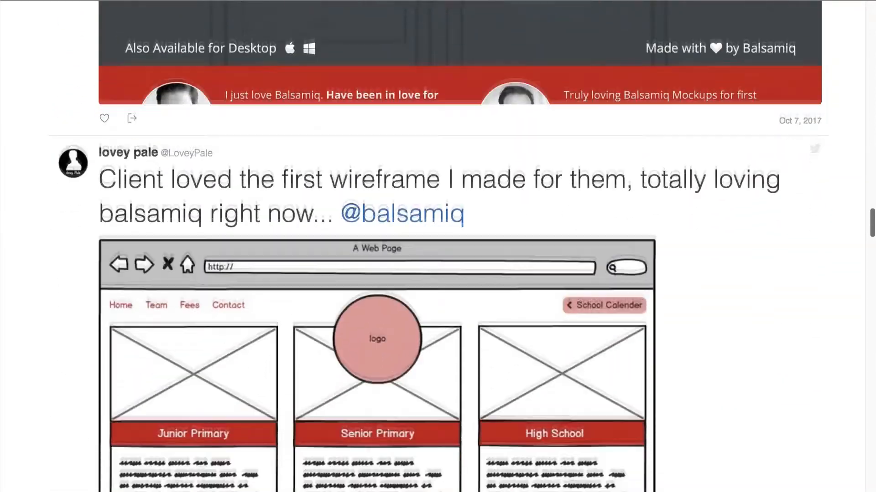
pyautogui.scroll(-2, 439, 274)
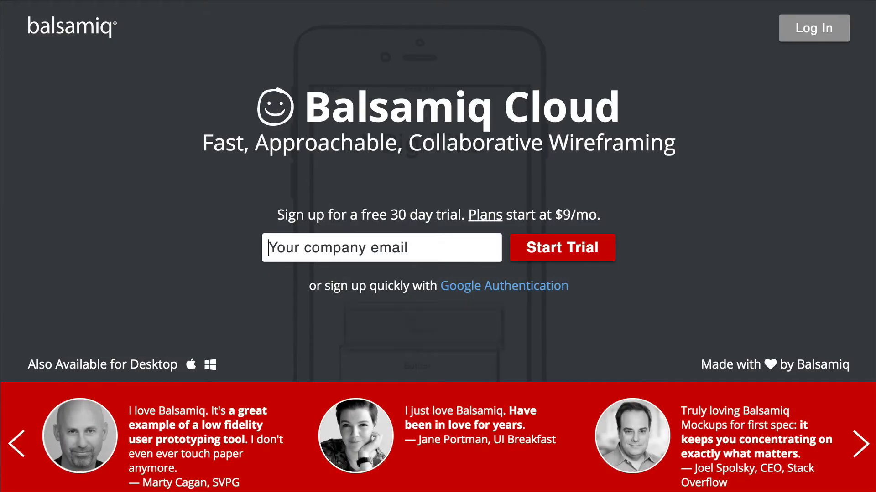
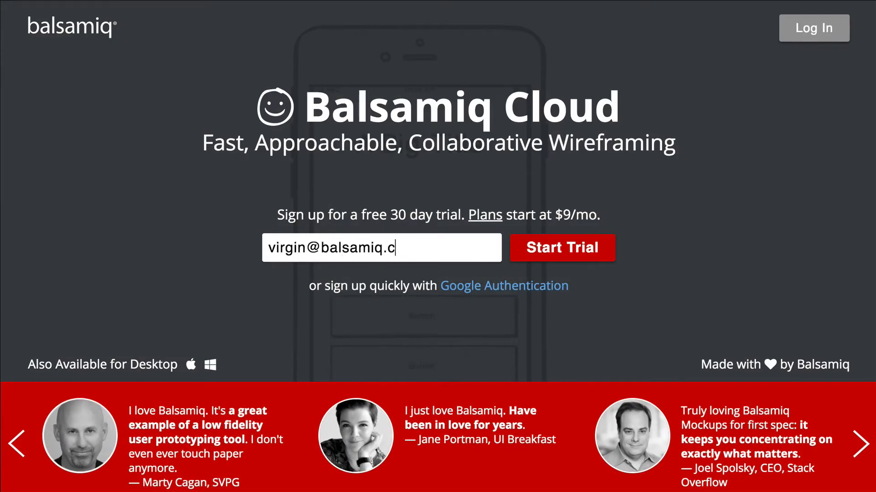
# Submit the email to start the trial and create the Space named Balsamiq
pyautogui.press('Return')
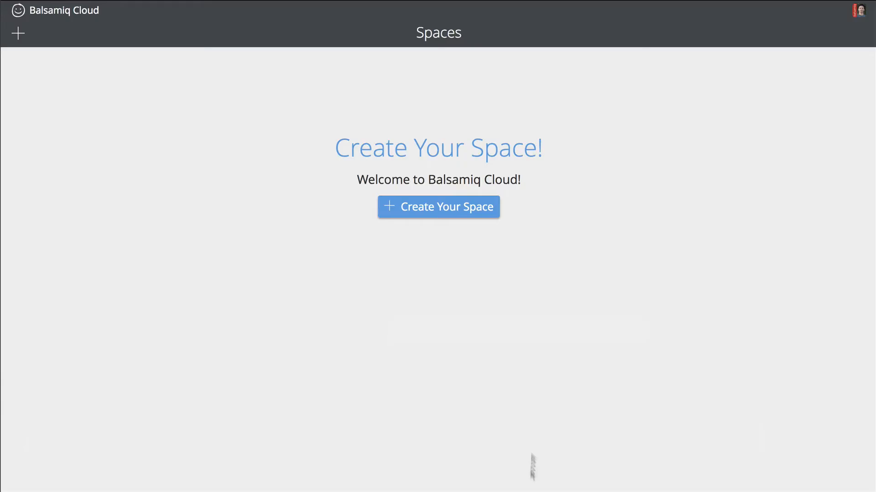
pyautogui.click(438, 207)
pyautogui.write('Balsamiq')
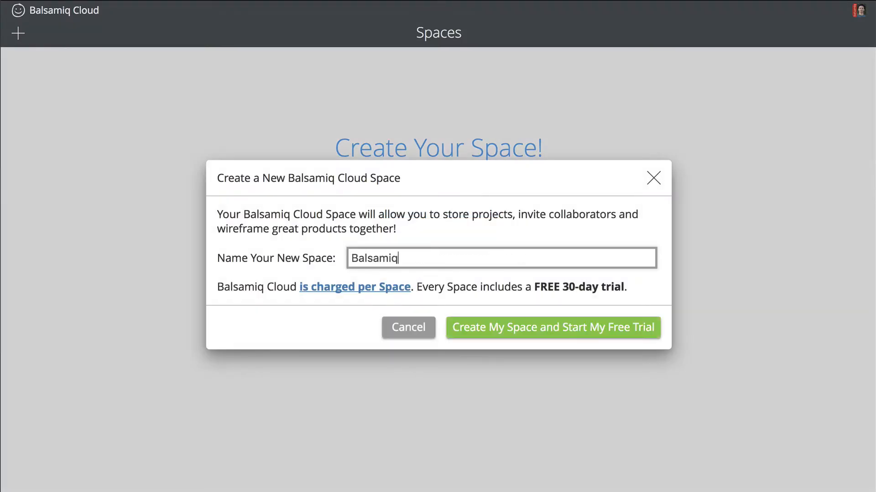
pyautogui.click(552, 327)
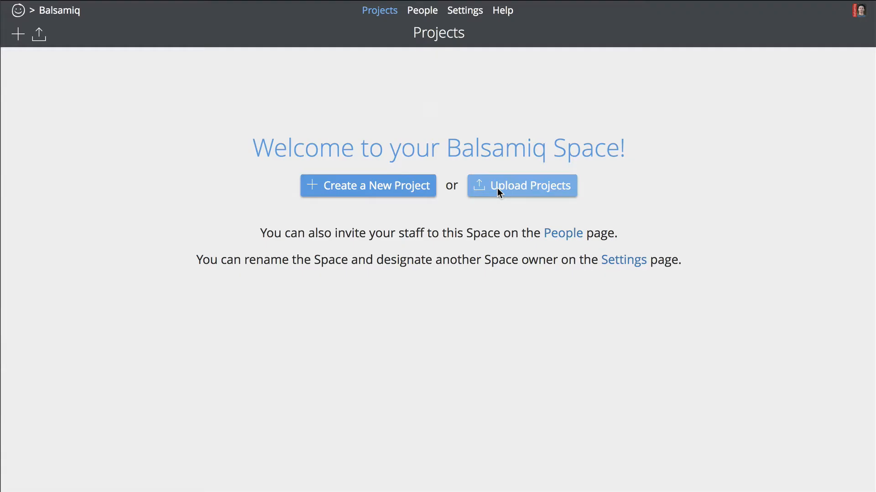
# Create a new project, place an iPhone frame on the canvas and rename the project Funstagram
pyautogui.click(364, 190)
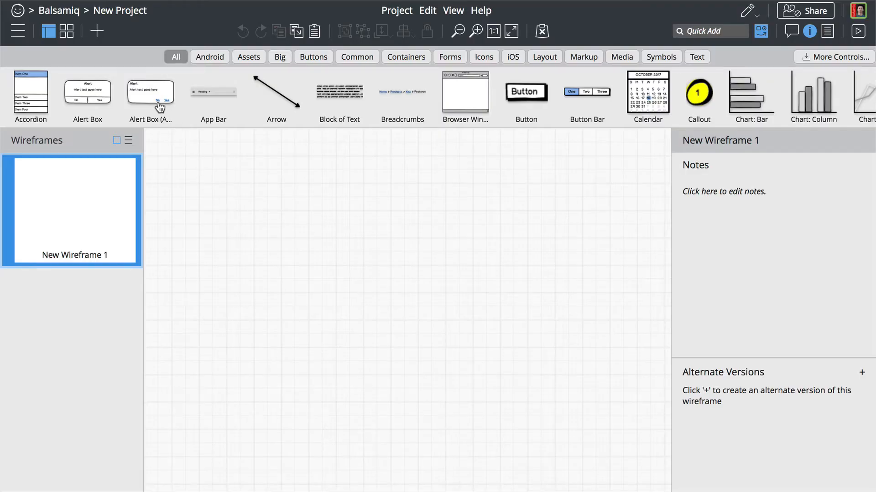
pyautogui.hscroll(10, 159, 106)
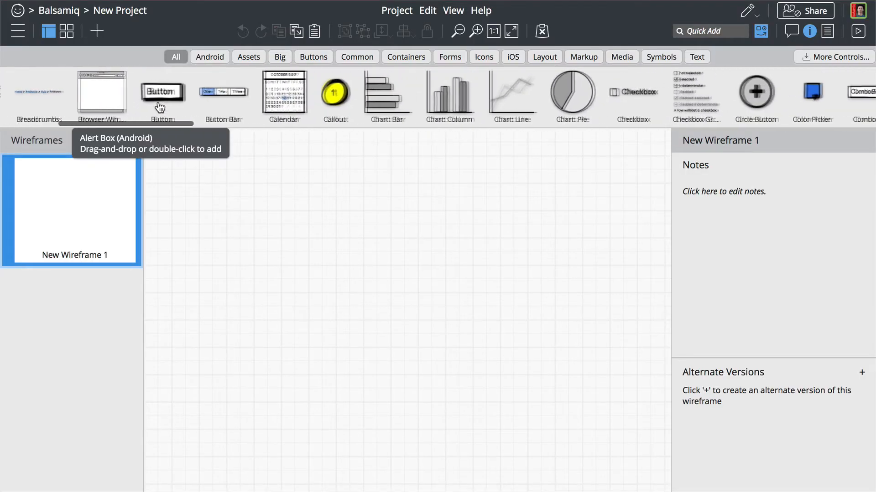
pyautogui.hscroll(10, 159, 106)
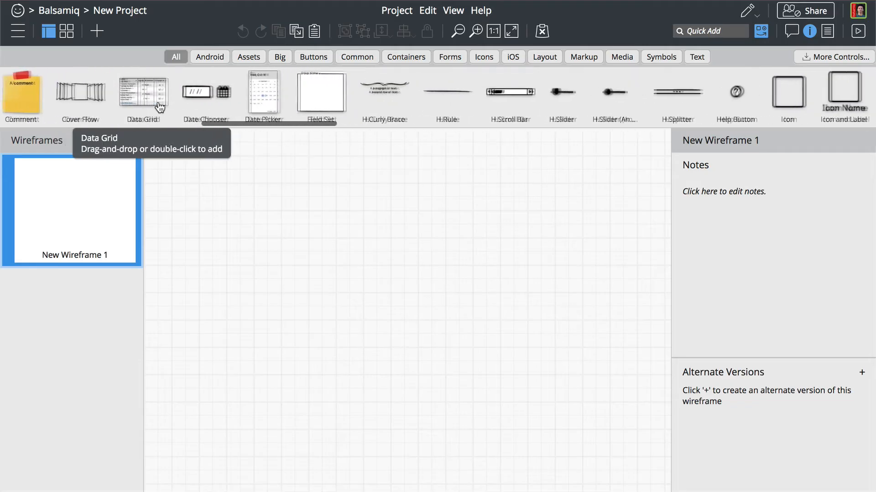
pyautogui.hscroll(10, 160, 107)
pyautogui.hscroll(1, 131, 106)
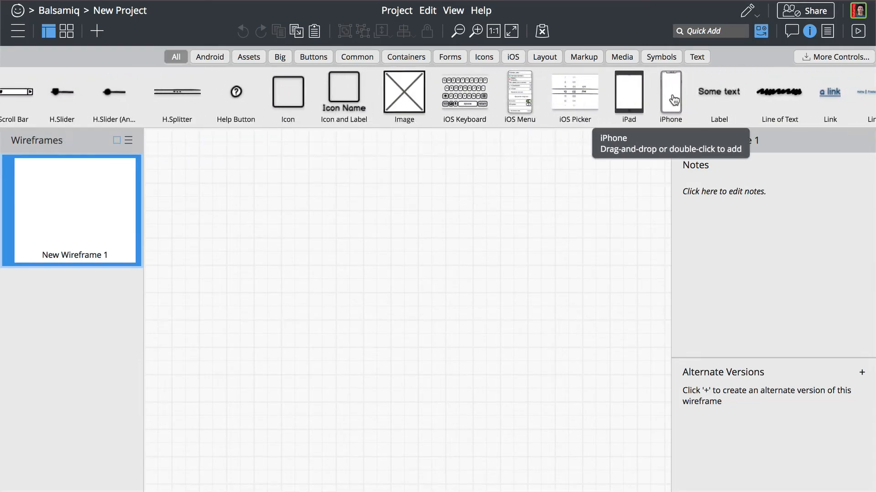
pyautogui.moveTo(672, 93); pyautogui.dragTo(385, 475)
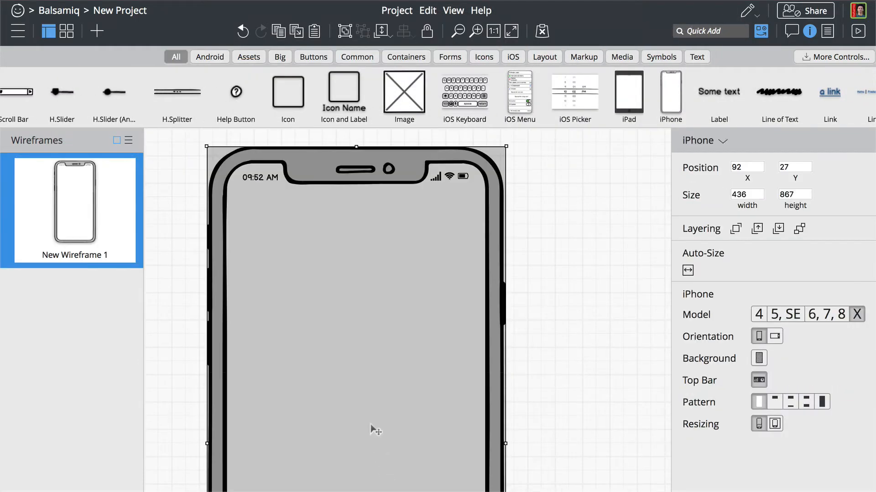
pyautogui.moveTo(374, 429); pyautogui.dragTo(384, 441)
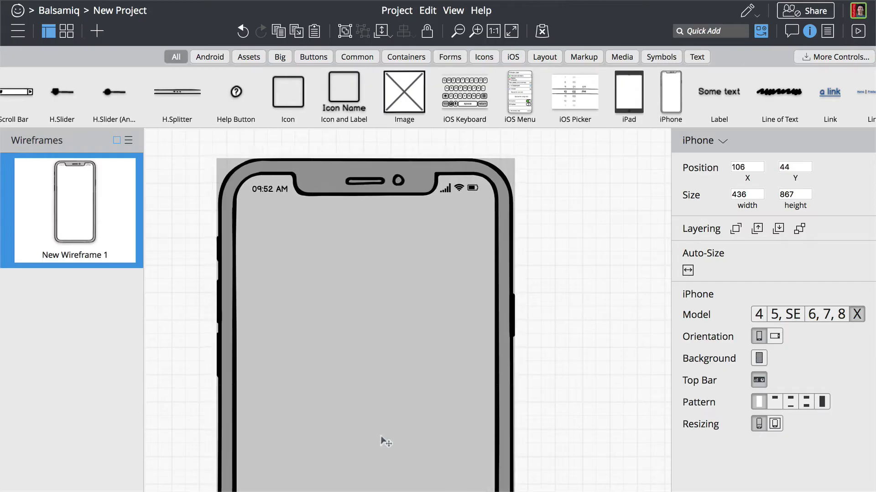
pyautogui.click(124, 15)
pyautogui.write('Funstagram')
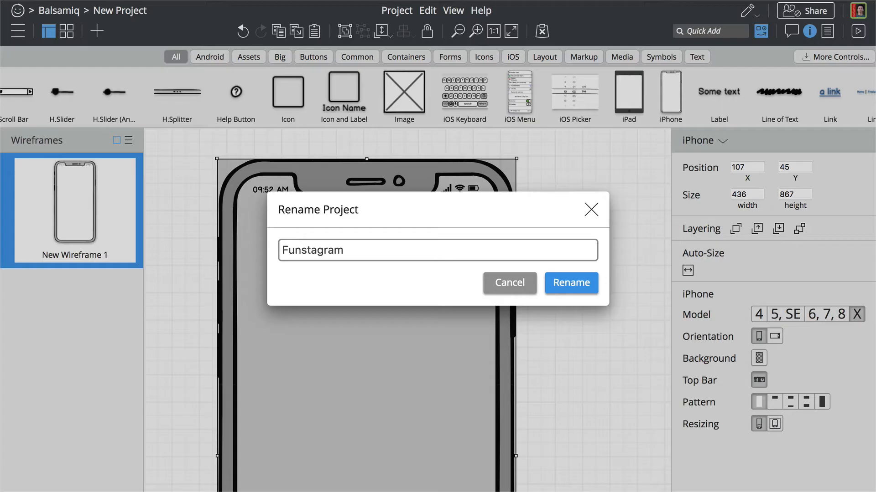
pyautogui.press('Return')
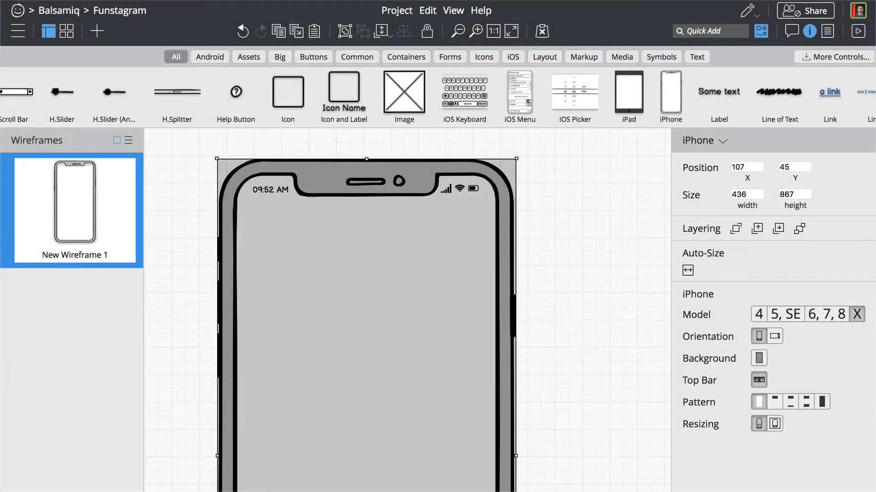
# Add a subtitle reading 'Funstagram!' centered across the top of the phone screen
pyautogui.click(696, 57)
pyautogui.moveTo(398, 96); pyautogui.dragTo(362, 229)
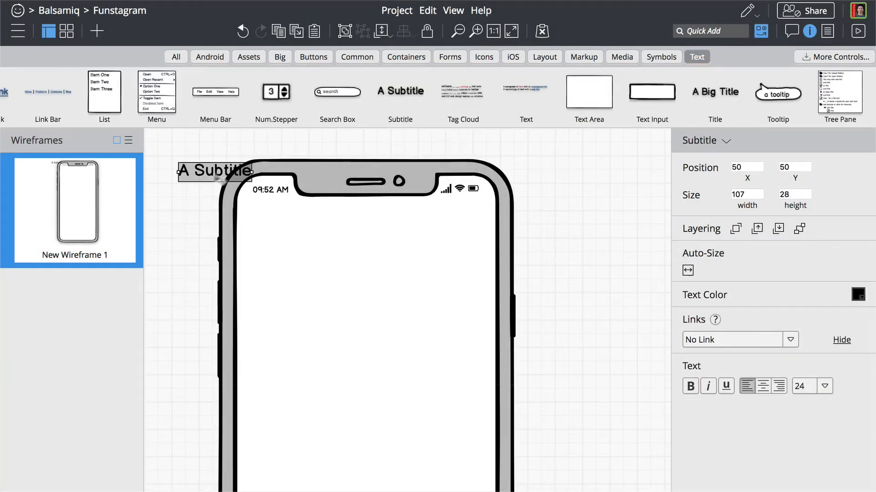
pyautogui.doubleClick(360, 229)
pyautogui.write('Funstagram!')
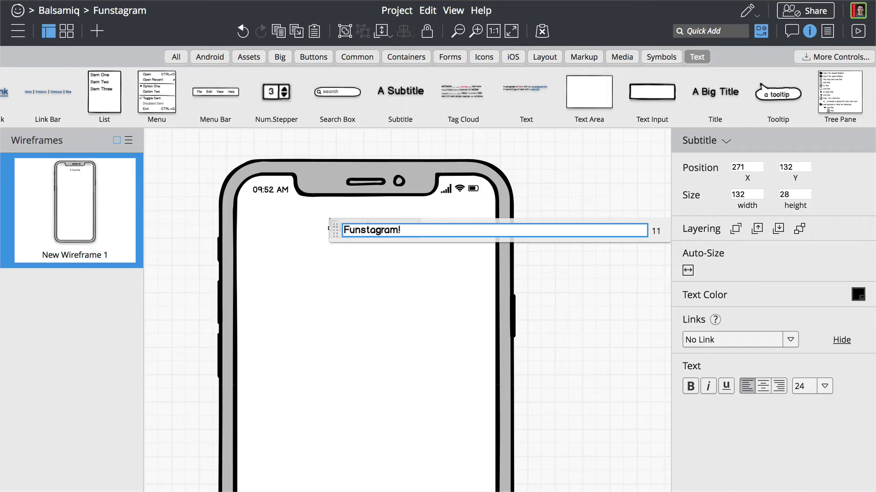
pyautogui.press('Return')
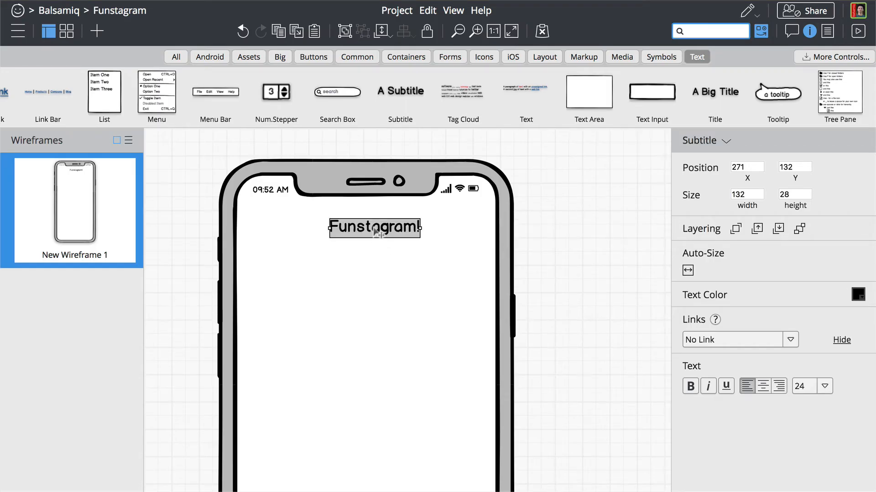
pyautogui.moveTo(383, 233); pyautogui.dragTo(375, 236)
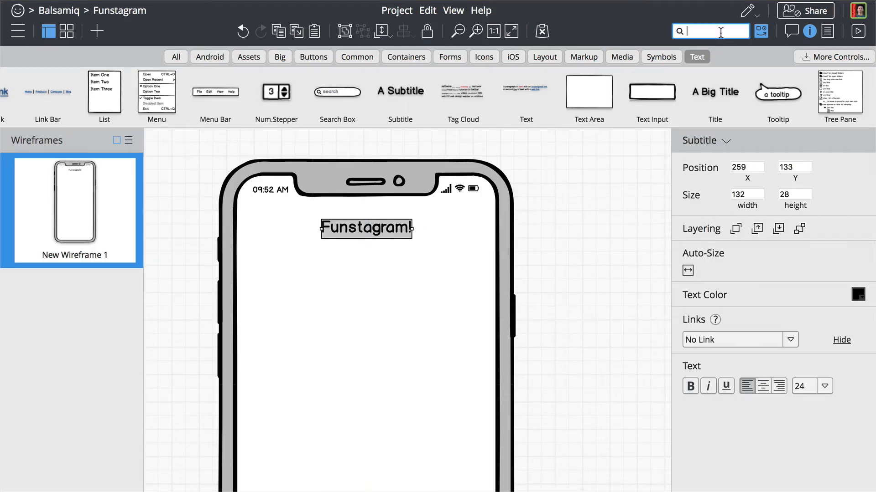
# Add a camera icon at the left of the phone's header
pyautogui.click(705, 31)
pyautogui.write('icon')
pyautogui.press('Return')
pyautogui.moveTo(194, 178); pyautogui.dragTo(263, 228)
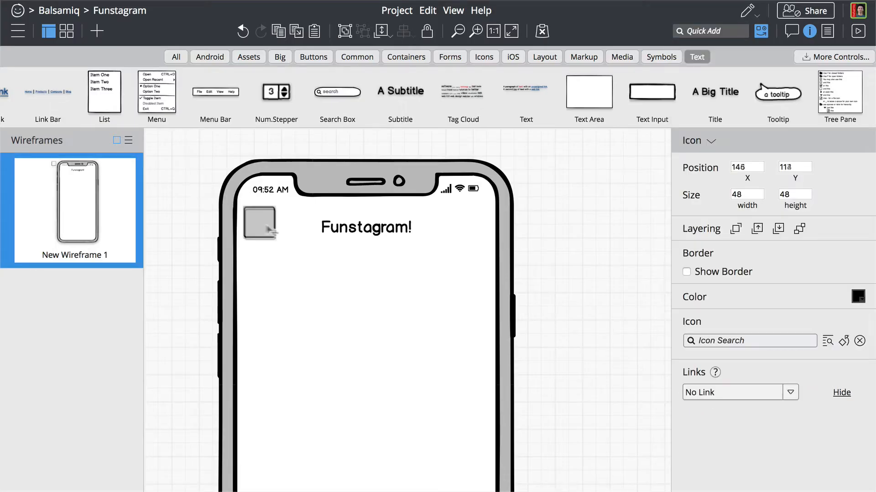
pyautogui.click(749, 339)
pyautogui.write('camera')
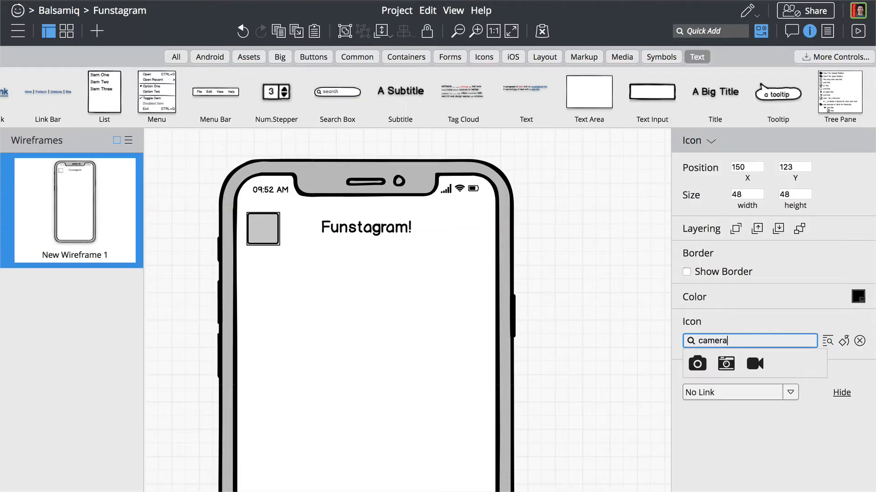
pyautogui.click(697, 365)
pyautogui.moveTo(693, 361); pyautogui.dragTo(724, 361)
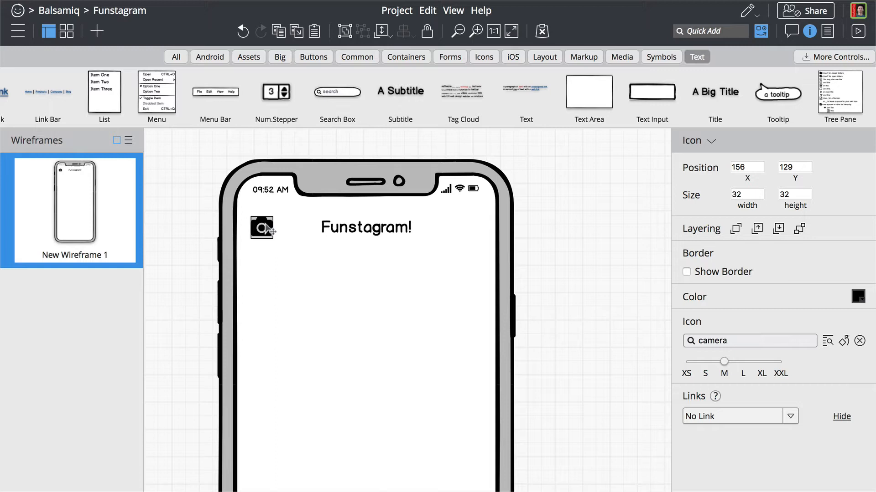
# Copy the icon to the header's right as a Paper Plane Outlined and nudge both icons into place
pyautogui.moveTo(263, 228); pyautogui.dragTo(466, 228)
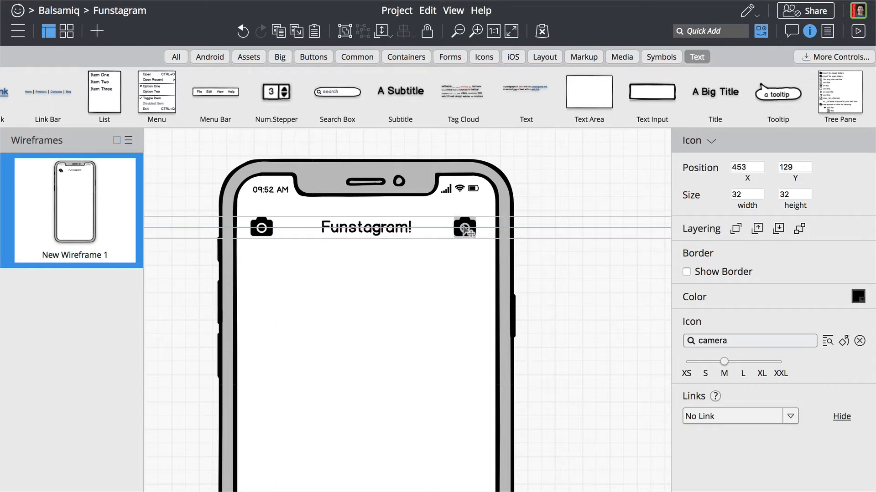
pyautogui.click(722, 341)
pyautogui.write('sen')
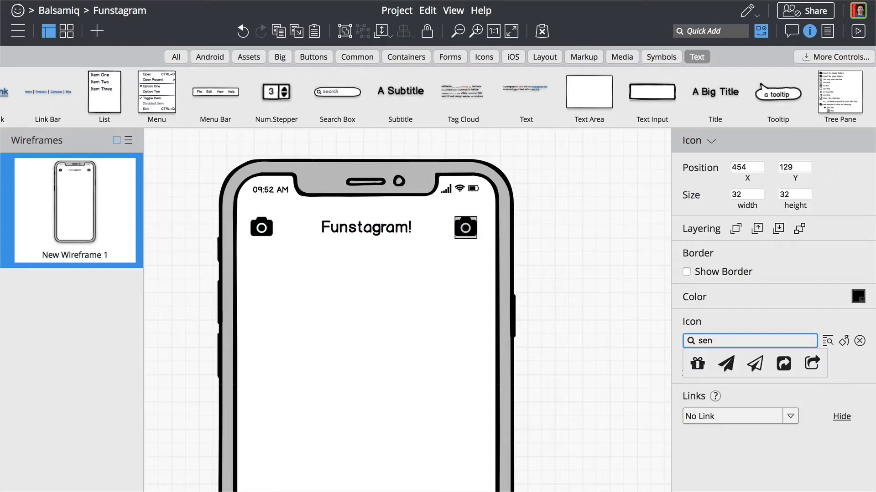
pyautogui.click(753, 362)
pyautogui.moveTo(466, 228); pyautogui.dragTo(474, 228)
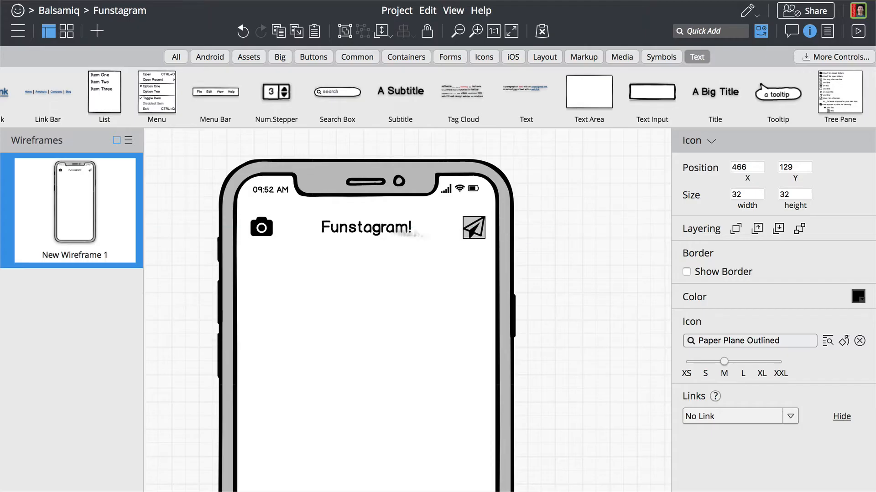
pyautogui.moveTo(261, 227); pyautogui.dragTo(256, 228)
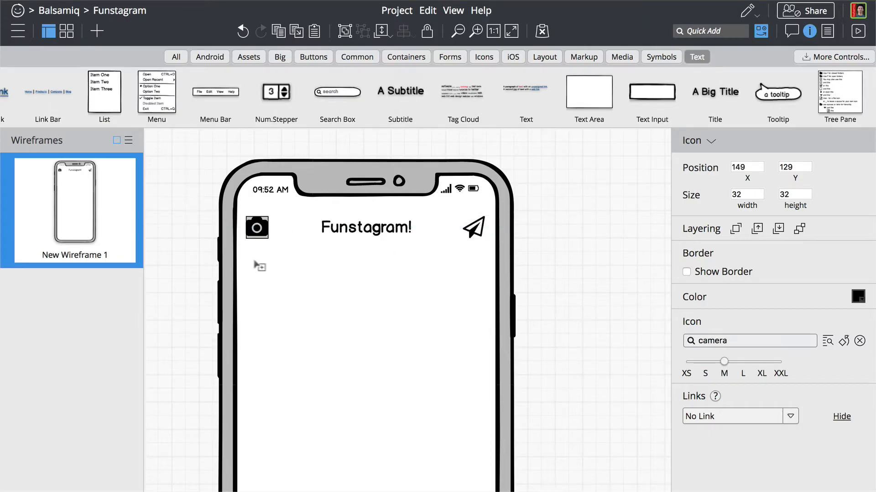
# Draw a filled light grey rectangle band across the phone below the header
pyautogui.moveTo(239, 256); pyautogui.dragTo(499, 340)
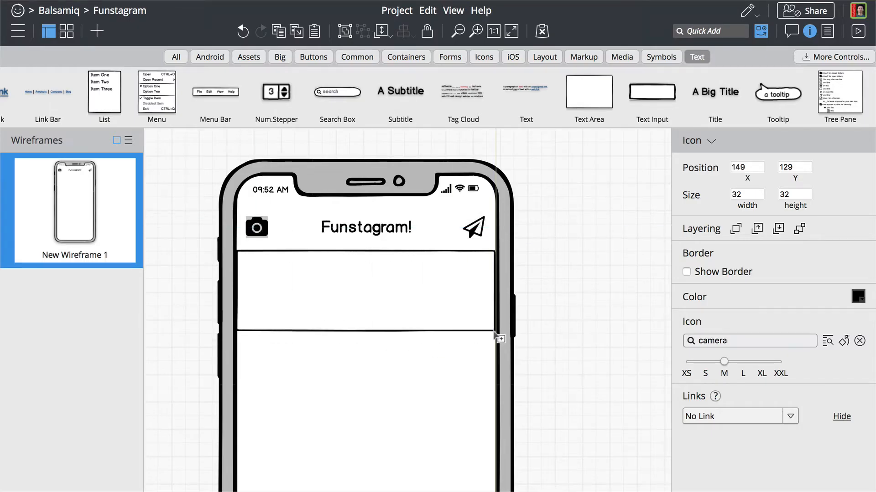
pyautogui.click(691, 273)
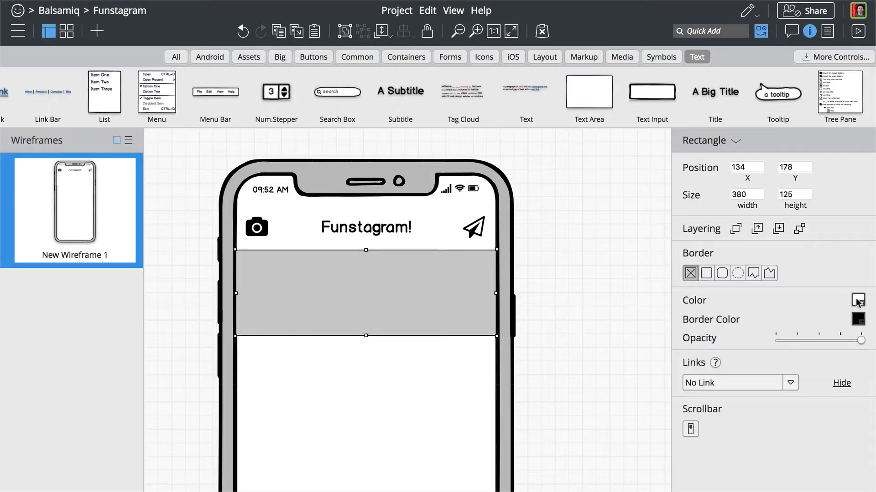
pyautogui.click(858, 301)
pyautogui.press('Return')
pyautogui.click(586, 277)
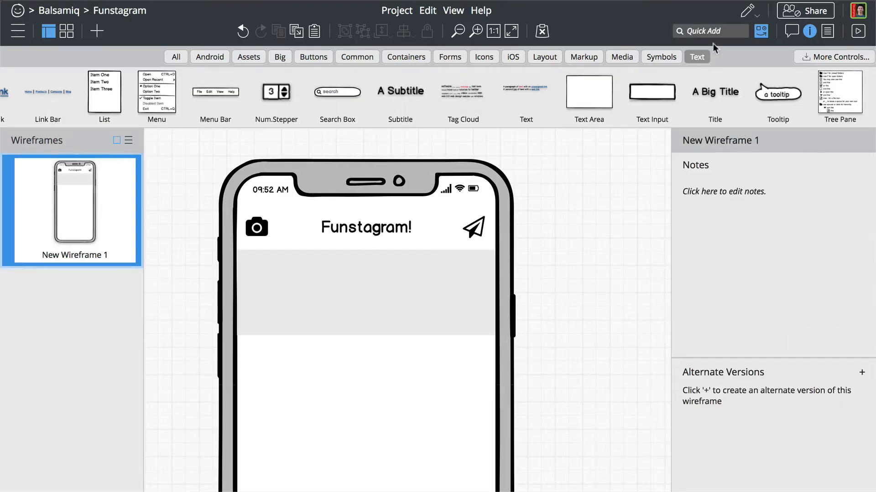
pyautogui.write('l')
# Add a label reading 'Stories' at the top-left of the band
pyautogui.press('Return')
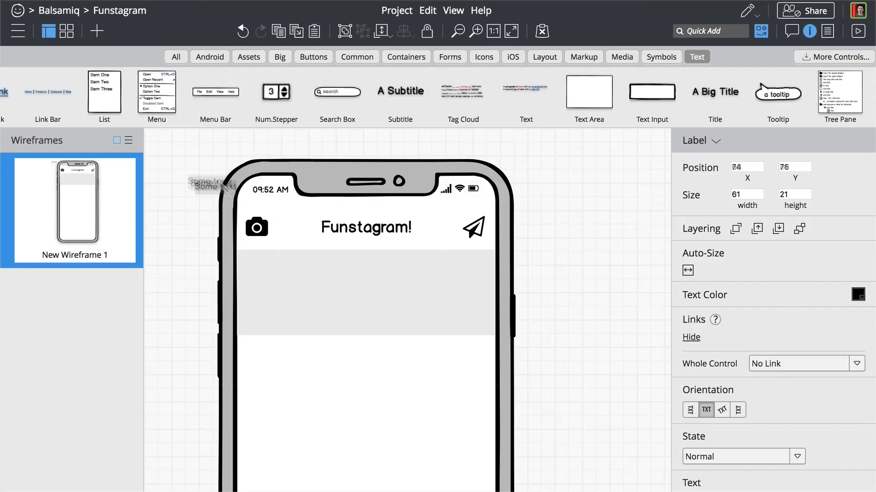
pyautogui.moveTo(188, 168); pyautogui.dragTo(269, 262)
pyautogui.doubleClick(269, 261)
pyautogui.write('Stories')
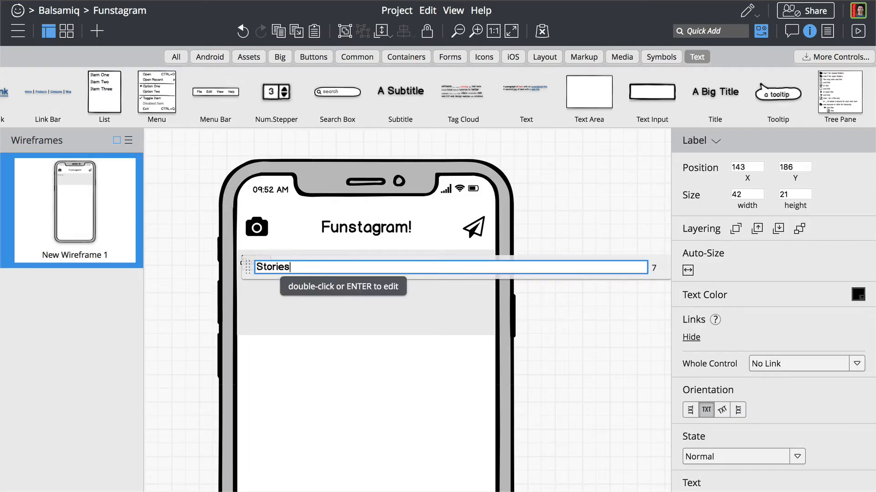
pyautogui.press('Return')
# Add an XL User Circle Outlined icon-and-label in the Stories band and duplicate it into a row of five
pyautogui.press('/')
pyautogui.write('icon')
pyautogui.press('Down')
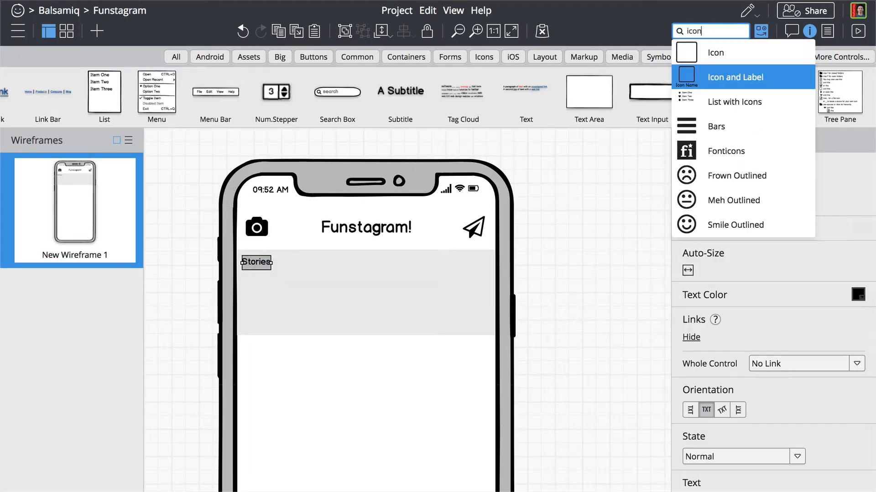
pyautogui.press('Return')
pyautogui.moveTo(200, 183); pyautogui.dragTo(269, 301)
pyautogui.click(749, 381)
pyautogui.write('user')
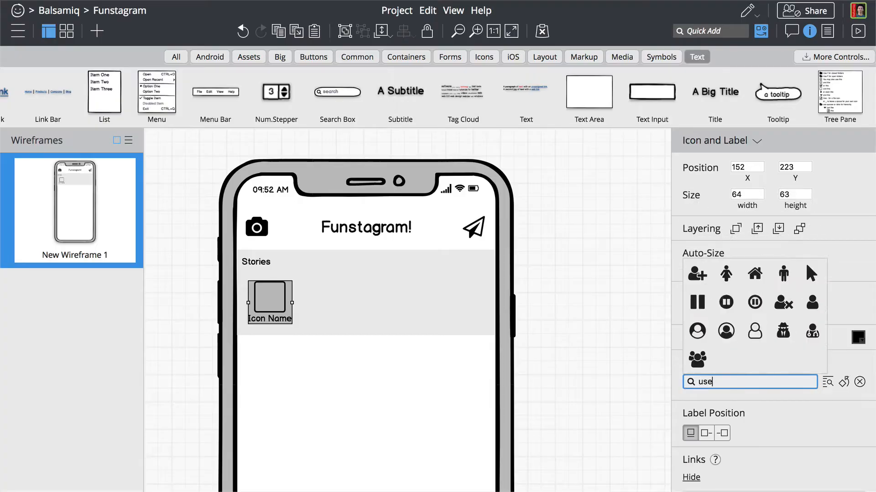
pyautogui.click(726, 434)
pyautogui.click(761, 404)
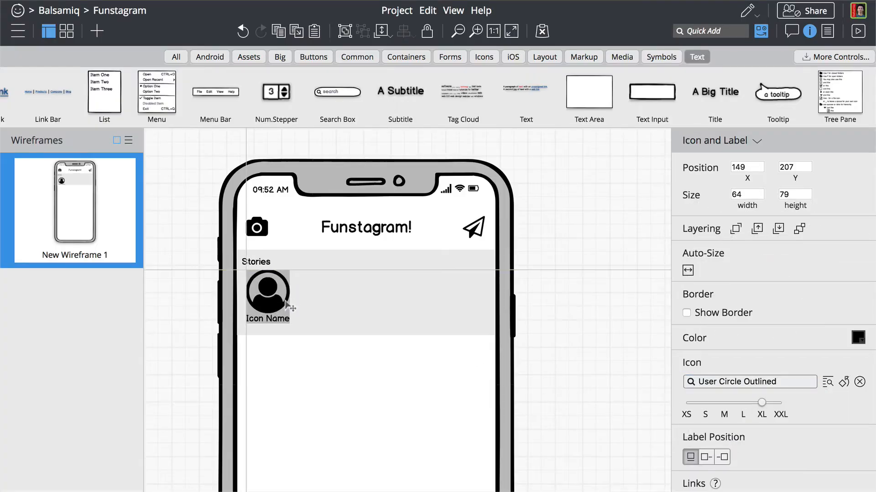
pyautogui.moveTo(292, 322)
pyautogui.mouseDown()
pyautogui.moveTo(295, 309)
pyautogui.moveTo(349, 308)
pyautogui.mouseUp()
pyautogui.hotkey('ctrl', 'd')
pyautogui.hotkey('ctrl', 'd')
pyautogui.hotkey('ctrl', 'd')
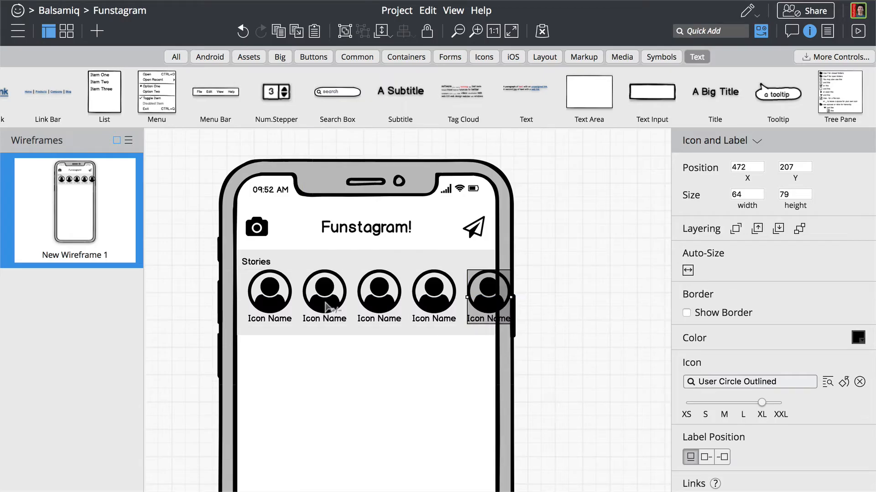
# Caption the five avatars You, Brendan, Anna, Peldi and Val
pyautogui.doubleClick(269, 301)
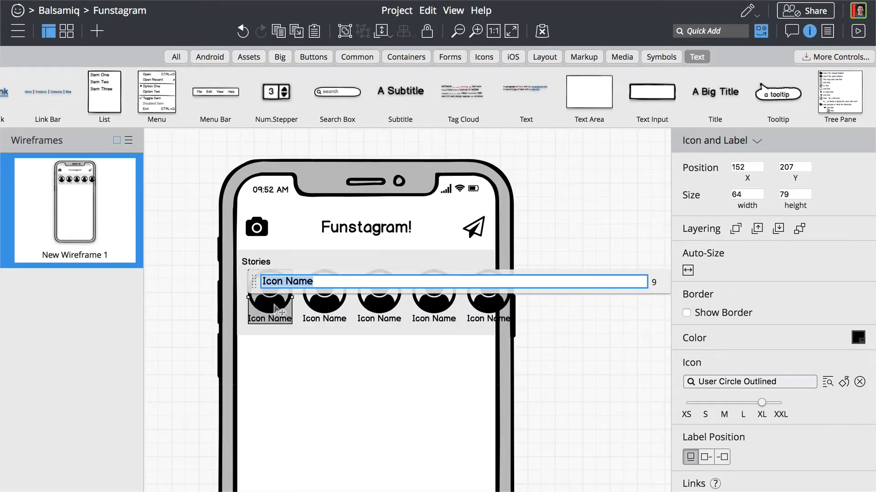
pyautogui.write('You')
pyautogui.press('Return')
pyautogui.doubleClick(324, 302)
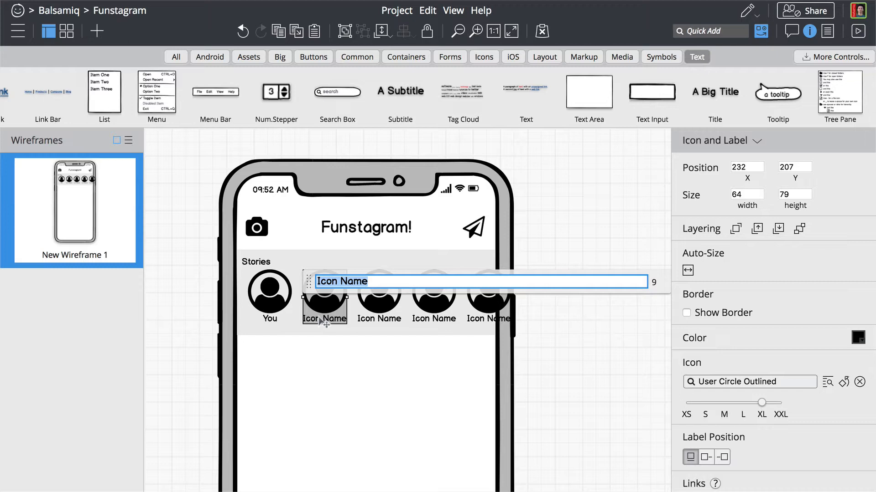
pyautogui.write('Brendon')
pyautogui.press('Return')
pyautogui.doubleClick(379, 302)
pyautogui.write('Anna')
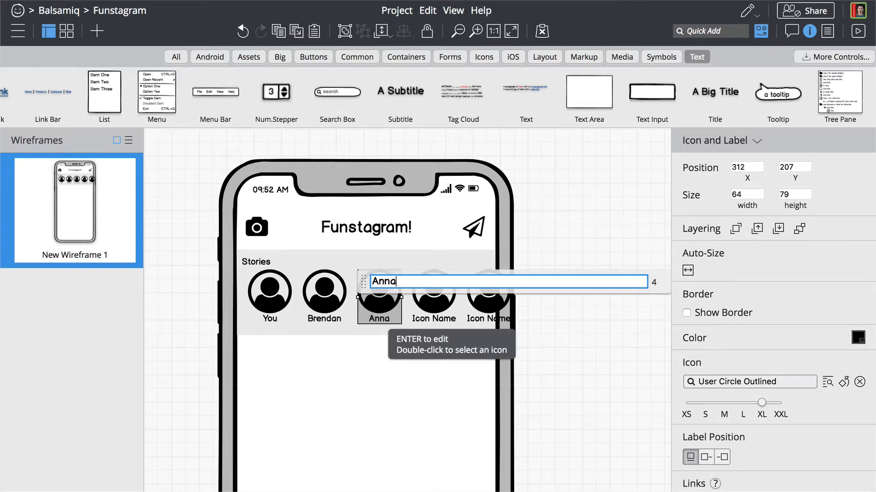
pyautogui.press('Return')
pyautogui.doubleClick(434, 302)
pyautogui.write('Peldi')
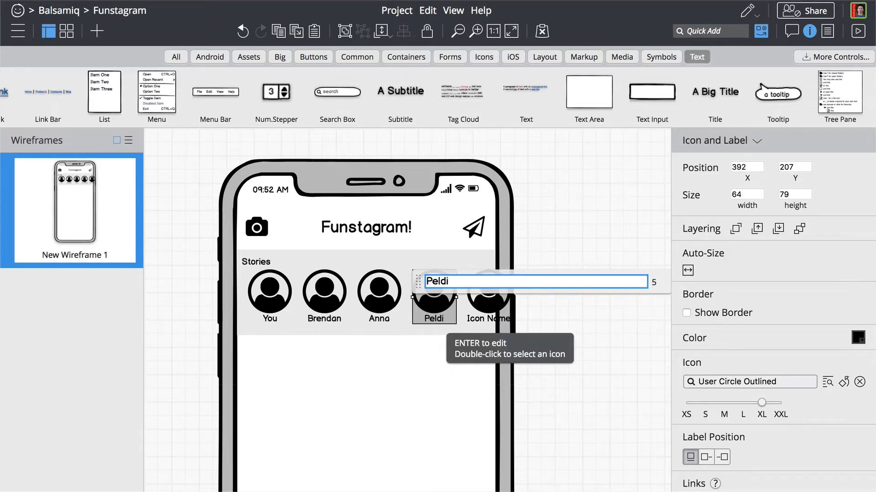
pyautogui.press('Return')
pyautogui.doubleClick(489, 301)
pyautogui.write('Val')
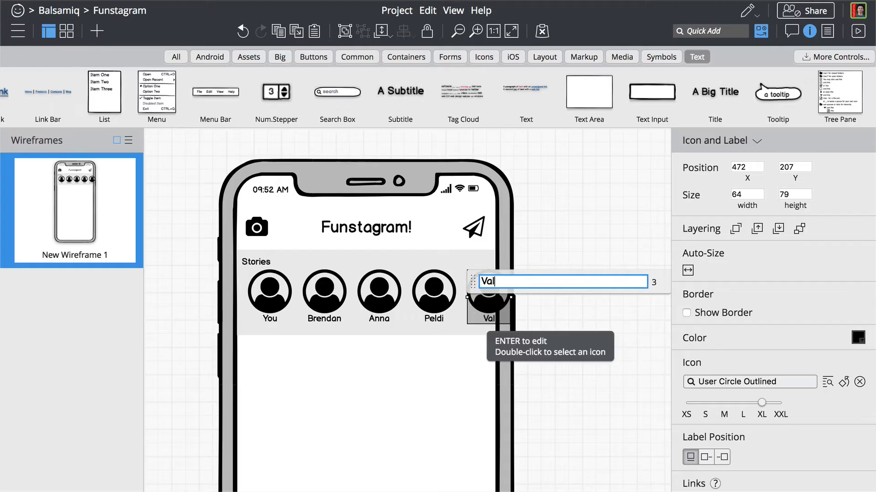
pyautogui.press('Return')
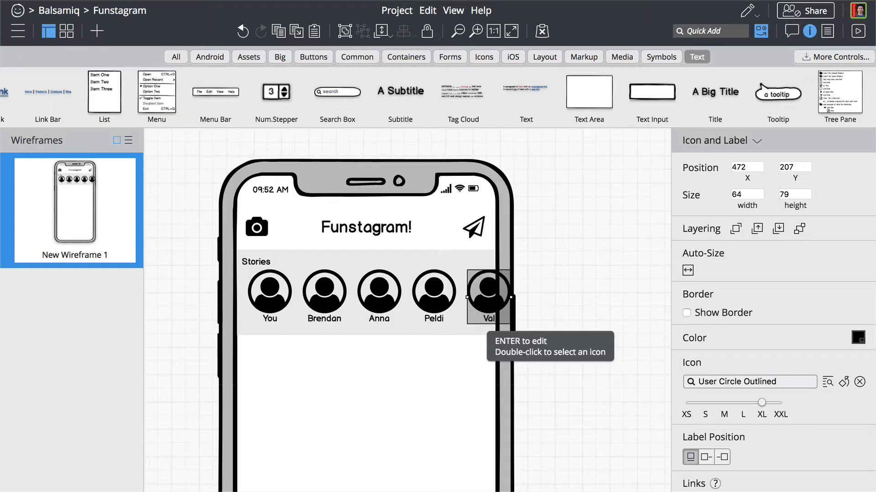
pyautogui.press('/')
pyautogui.write('shape')
# Add a 64x64 circle with transparent fill and red border, ringing the four friends' avatars
pyautogui.press('Return')
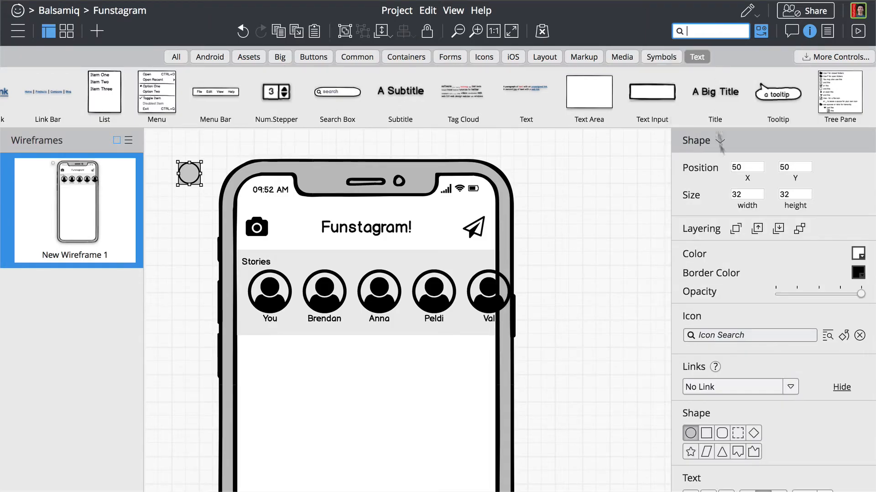
pyautogui.click(748, 194)
pyautogui.write('64')
pyautogui.press('Tab')
pyautogui.write('64')
pyautogui.press('Return')
pyautogui.moveTo(861, 293); pyautogui.dragTo(776, 294)
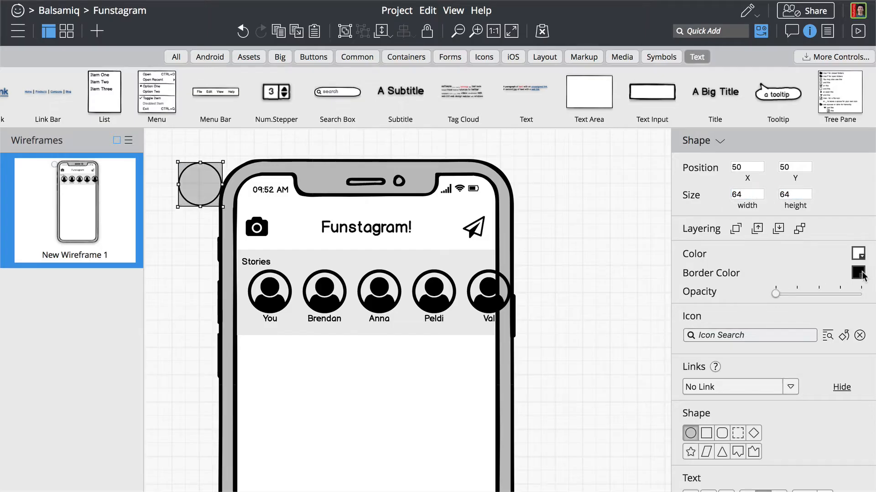
pyautogui.click(860, 273)
pyautogui.click(787, 308)
pyautogui.moveTo(199, 185); pyautogui.dragTo(324, 293)
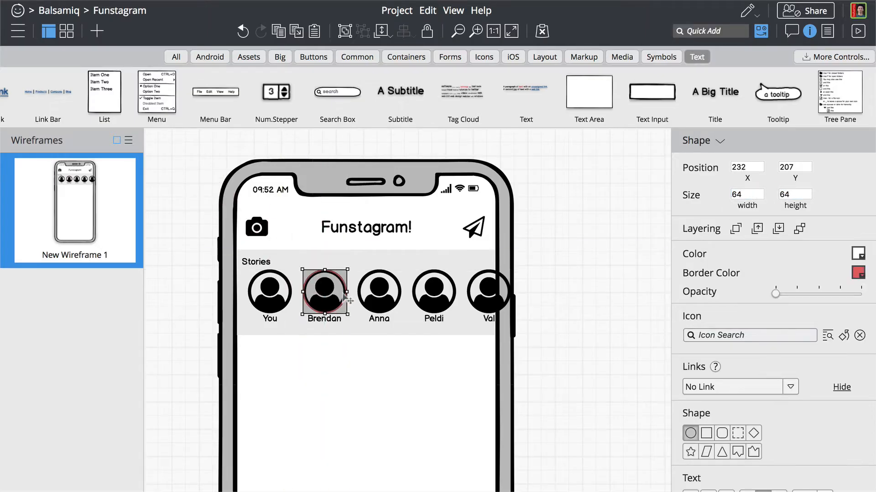
pyautogui.hotkey('ctrl', 'd')
pyautogui.hotkey('ctrl', 'd')
pyautogui.hotkey('ctrl', 'd')
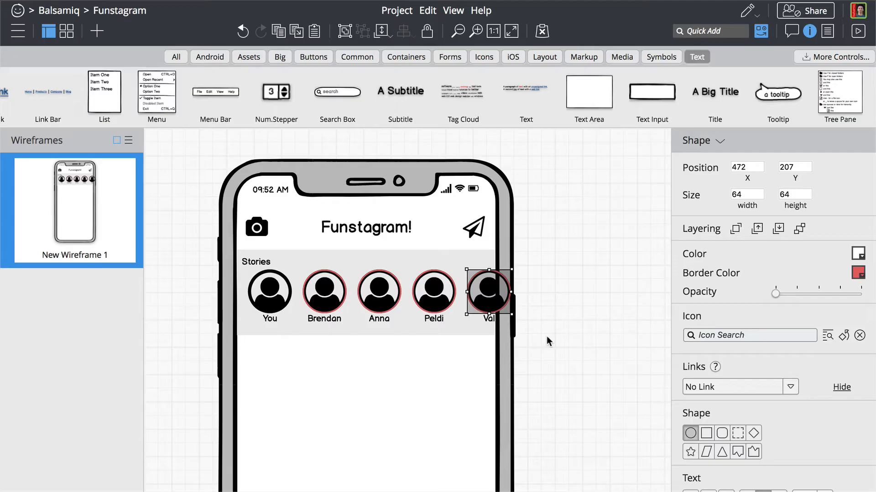
# Group the last ring with its avatar, crop it at the phone's edge and hide the UI Library
pyautogui.moveTo(548, 341); pyautogui.dragTo(464, 267)
pyautogui.hotkey('ctrl', 'g')
pyautogui.hotkey('ctrl', 'k')
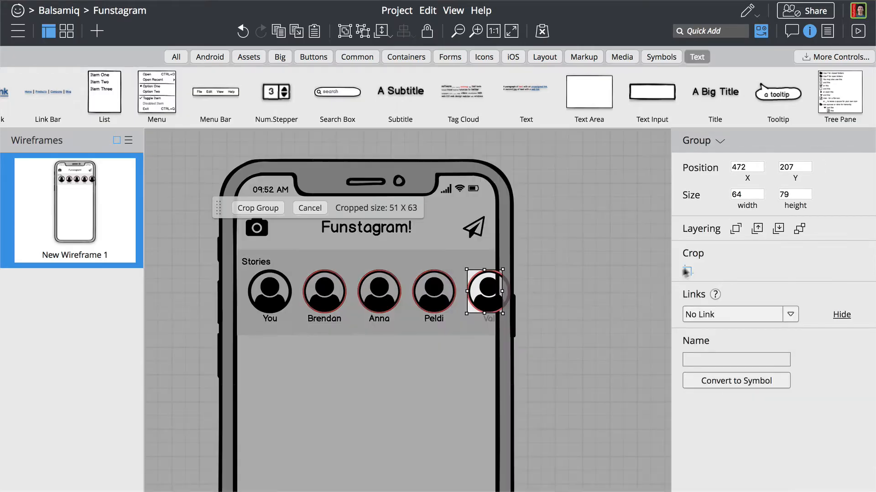
pyautogui.moveTo(507, 324); pyautogui.dragTo(499, 325)
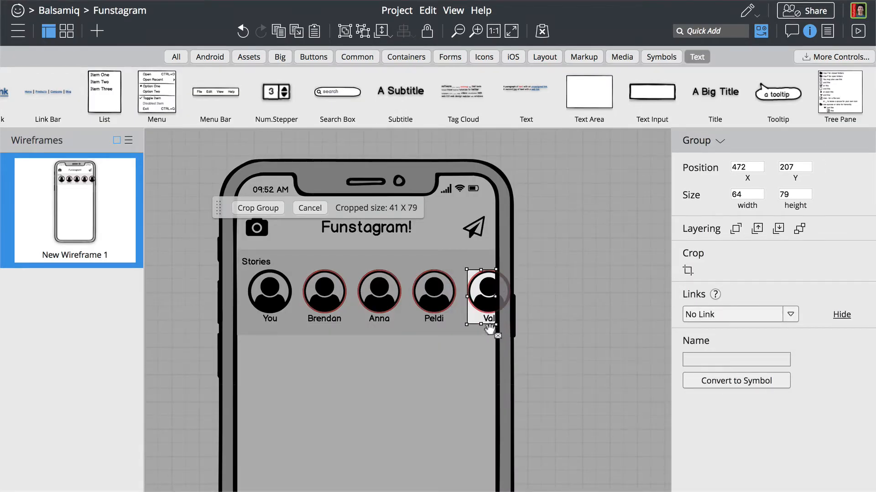
pyautogui.press('Return')
pyautogui.click(616, 312)
pyautogui.click(760, 31)
pyautogui.click(711, 31)
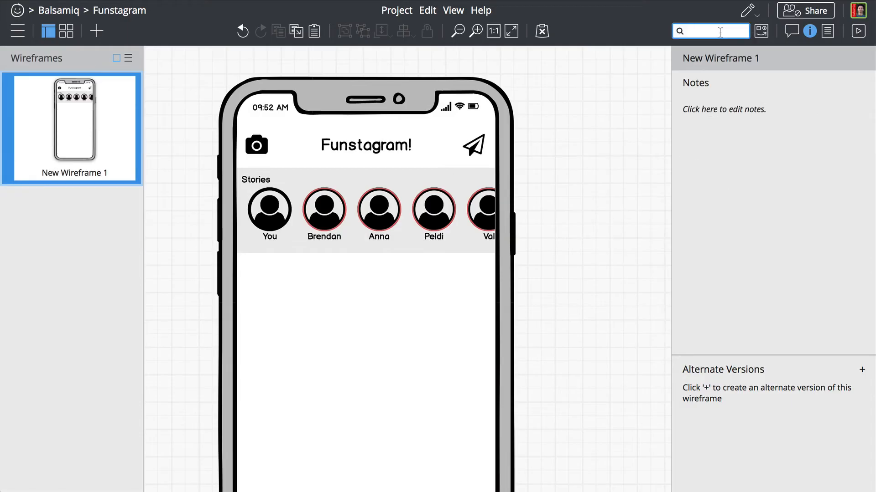
pyautogui.write('icon')
# Add a medium User Circle icon with the poster's name label below the Stories row and zoom to fit
pyautogui.press('Down')
pyautogui.press('Return')
pyautogui.click(749, 300)
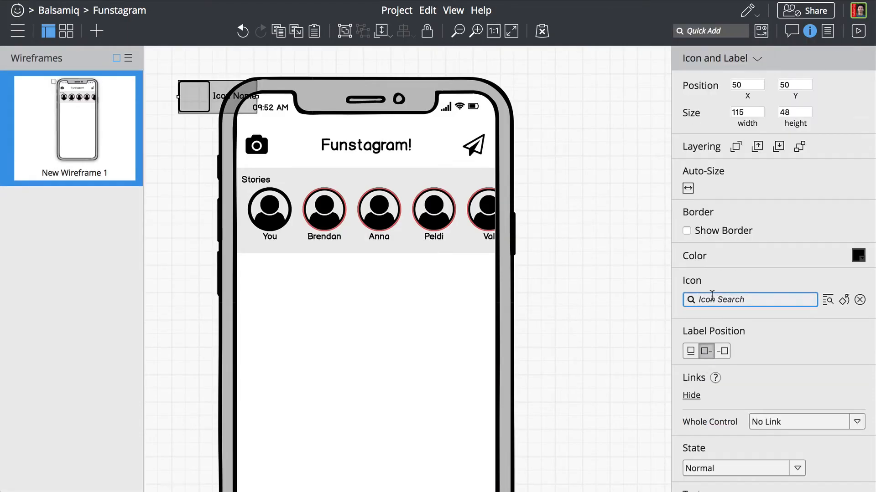
pyautogui.write('user')
pyautogui.press('Return')
pyautogui.click(705, 374)
pyautogui.moveTo(271, 210); pyautogui.dragTo(277, 270)
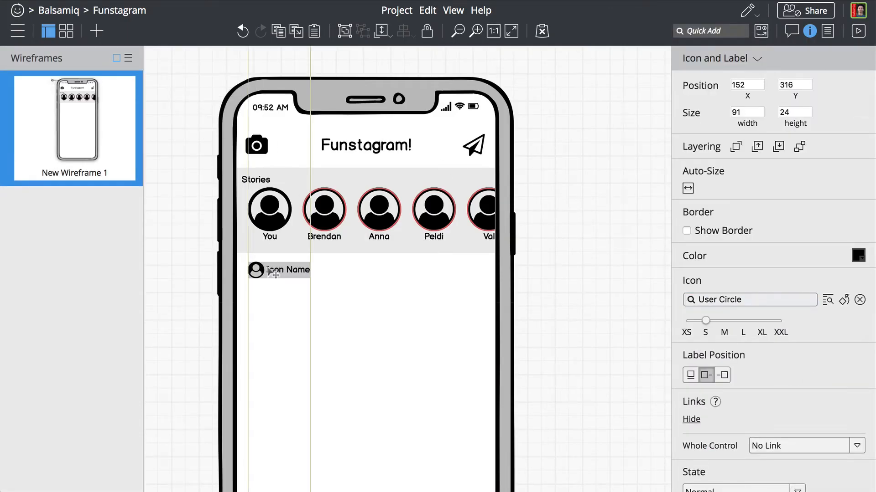
pyautogui.click(724, 321)
pyautogui.press('Return')
pyautogui.write('Virgini')
pyautogui.press('Return')
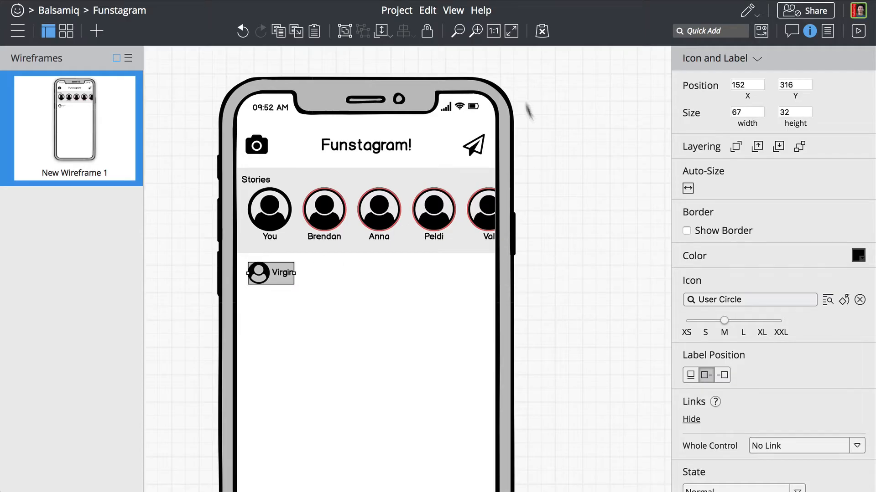
pyautogui.click(510, 32)
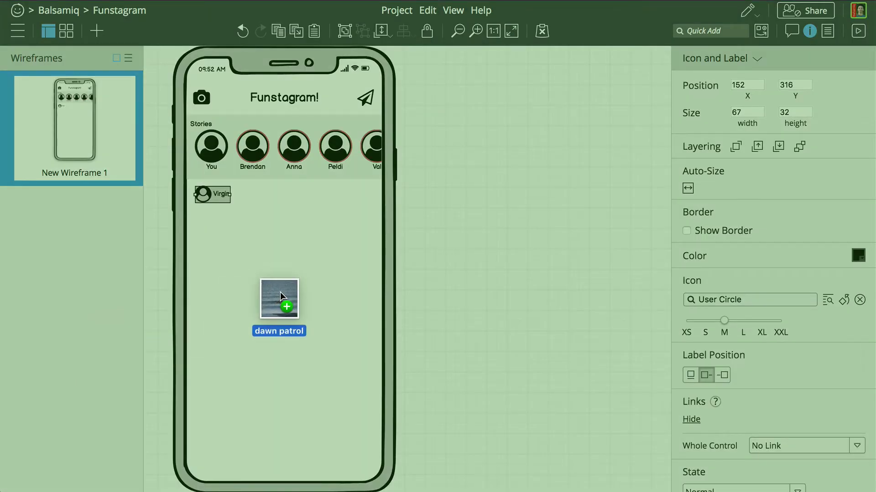
# Drop the dawn patrol photo into the screen, crop it to the screen width and render it in sketch style
pyautogui.moveTo(89, 356); pyautogui.dragTo(284, 302)
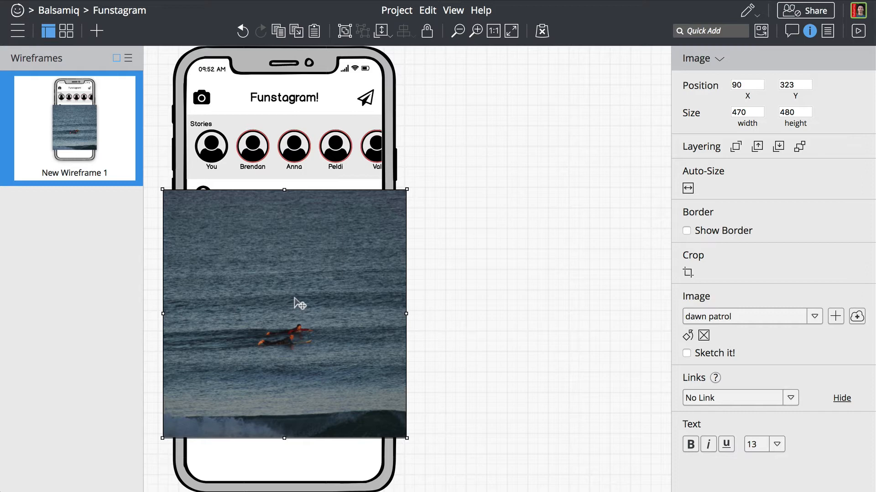
pyautogui.click(688, 273)
pyautogui.moveTo(407, 190); pyautogui.dragTo(381, 209)
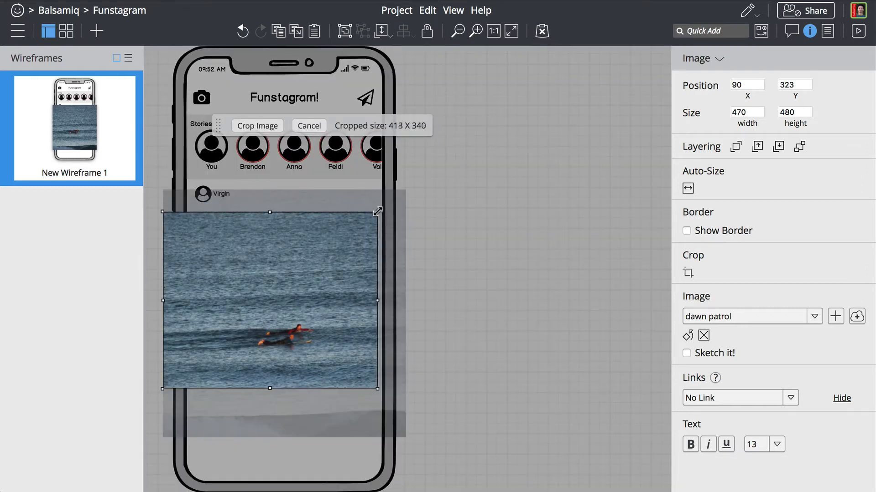
pyautogui.moveTo(163, 389); pyautogui.dragTo(188, 436)
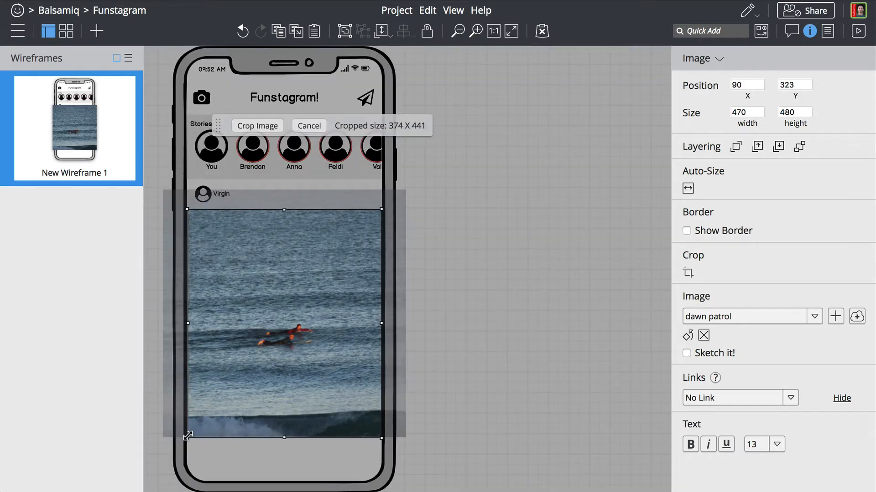
pyautogui.click(257, 125)
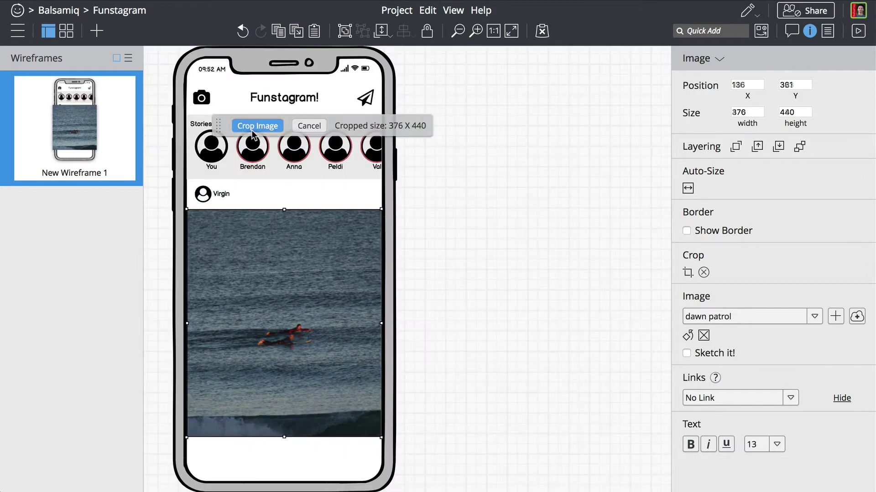
pyautogui.click(687, 353)
pyautogui.click(568, 339)
# Add a horizontal ellipsis icon beside the poster row
pyautogui.click(712, 30)
pyautogui.write('icon')
pyautogui.press('Return')
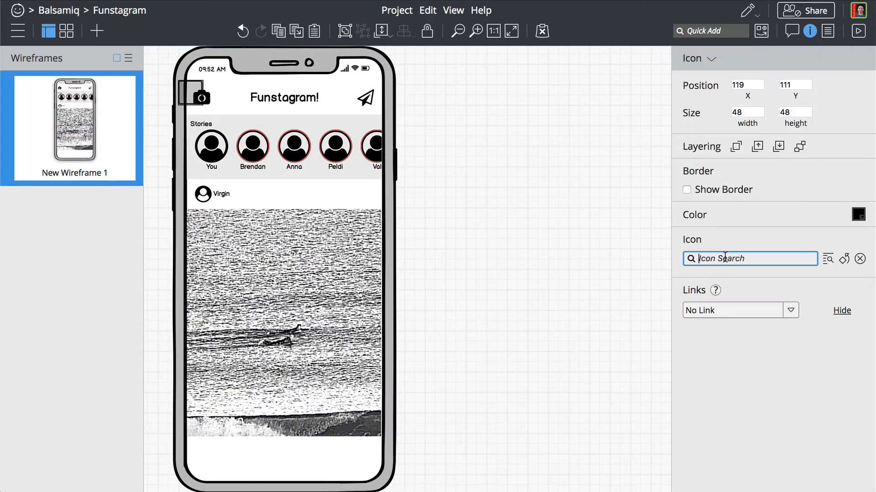
pyautogui.write('dot')
pyautogui.click(754, 280)
pyautogui.moveTo(191, 90); pyautogui.dragTo(370, 195)
pyautogui.click(711, 30)
pyautogui.write('icon')
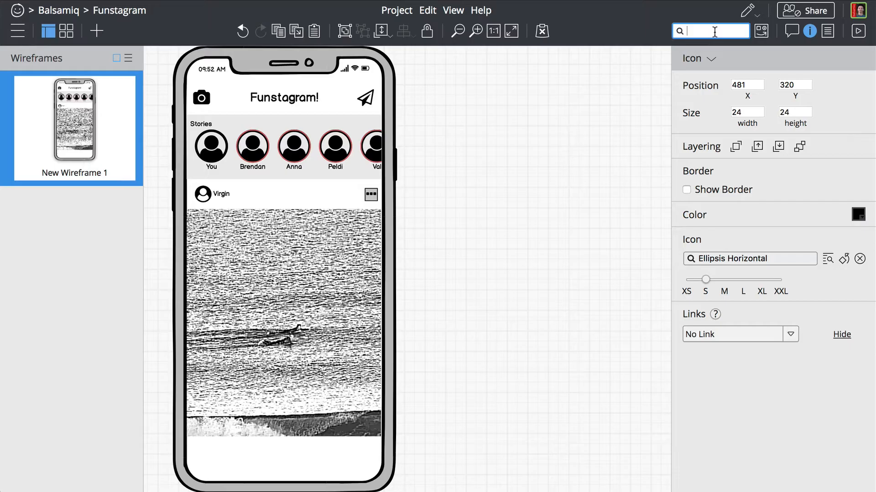
pyautogui.press('Return')
# Place a home icon at the screen's bottom-left and duplicate it into a row of five
pyautogui.moveTo(204, 94)
pyautogui.mouseDown()
pyautogui.moveTo(207, 455)
pyautogui.moveTo(253, 459)
pyautogui.mouseUp()
pyautogui.click(750, 259)
pyautogui.write('home')
pyautogui.click(700, 282)
pyautogui.hotkey('ctrl', 'd')
pyautogui.hotkey('ctrl', 'd')
pyautogui.hotkey('ctrl', 'd')
# Change the other four icons to search, plus, heart and User Circle
pyautogui.click(252, 458)
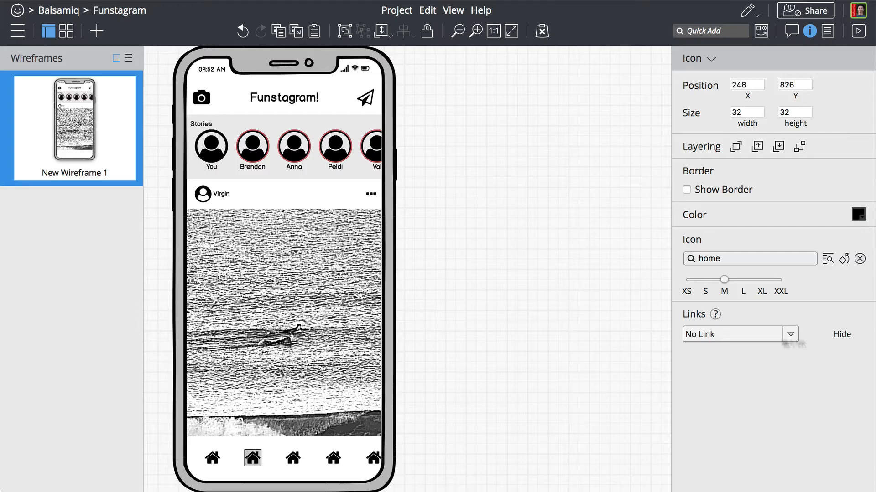
pyautogui.click(750, 258)
pyautogui.write('search')
pyautogui.click(700, 282)
pyautogui.click(293, 458)
pyautogui.click(750, 258)
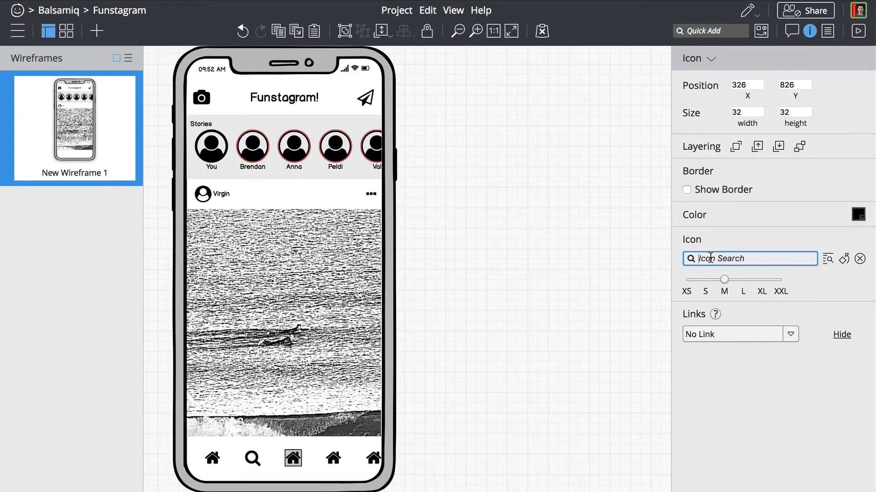
pyautogui.write('plus')
pyautogui.click(700, 282)
pyautogui.click(333, 459)
pyautogui.click(725, 259)
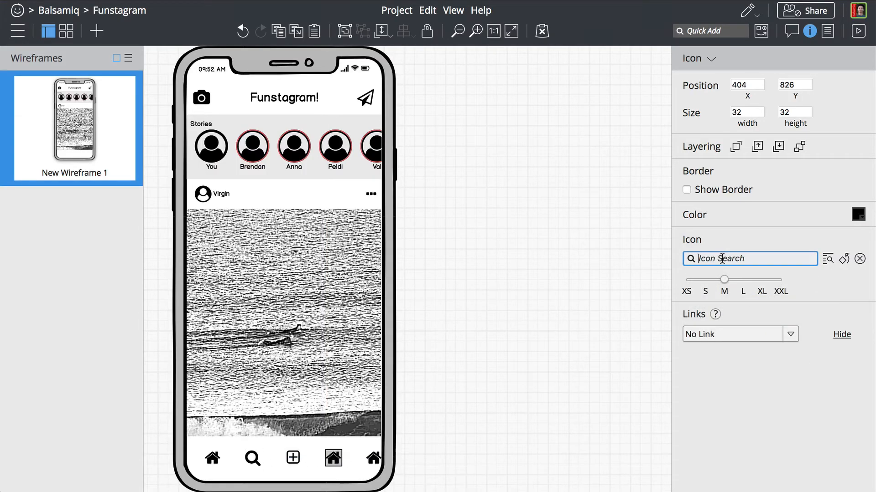
pyautogui.write('hear')
pyautogui.click(784, 282)
pyautogui.click(372, 458)
pyautogui.click(713, 259)
pyautogui.write('user')
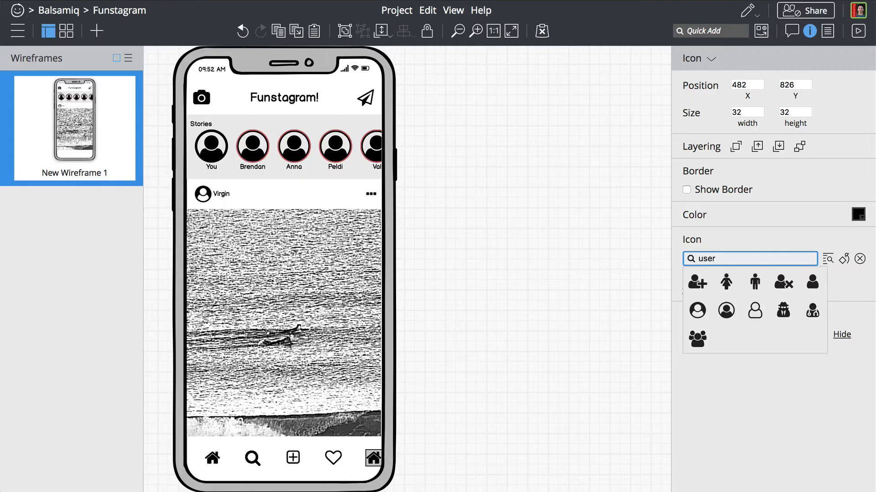
pyautogui.click(724, 304)
pyautogui.press('Left')
pyautogui.press('Left')
# Space the five bottom icons evenly across the bar
pyautogui.click(430, 469)
pyautogui.moveTo(430, 469); pyautogui.dragTo(198, 449)
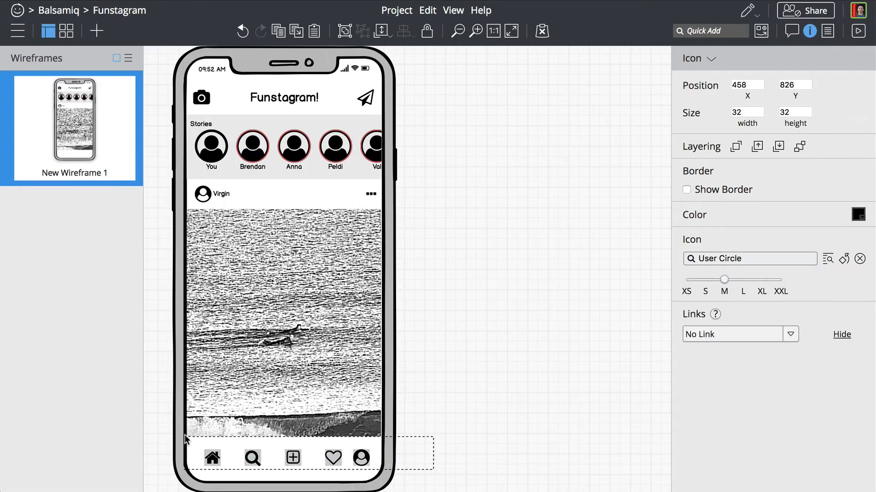
pyautogui.click(842, 86)
pyautogui.click(459, 320)
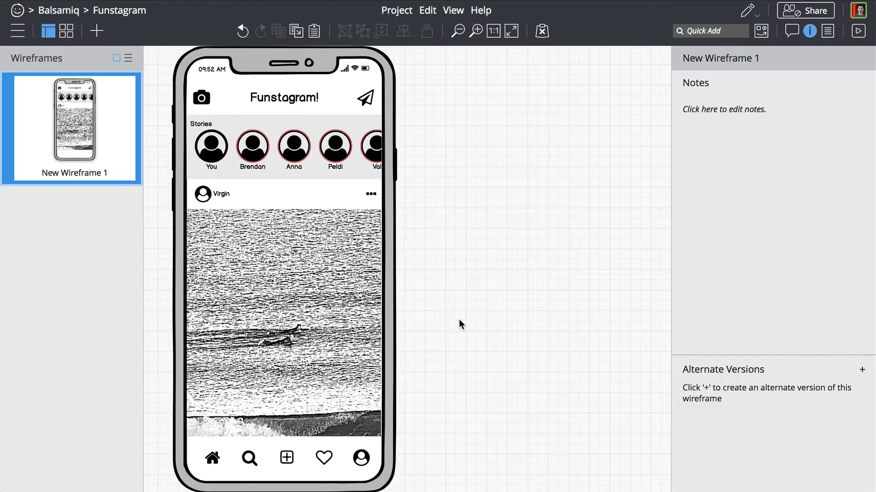
pyautogui.click(806, 10)
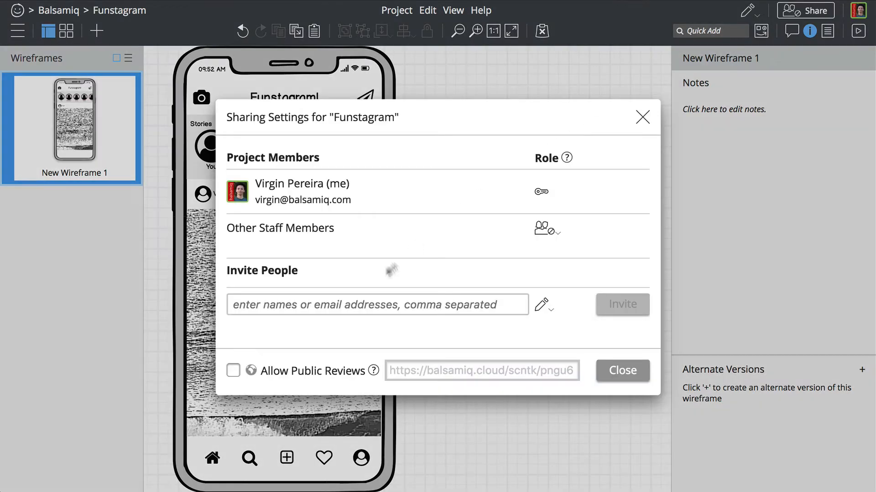
pyautogui.click(354, 304)
pyautogui.write('bre')
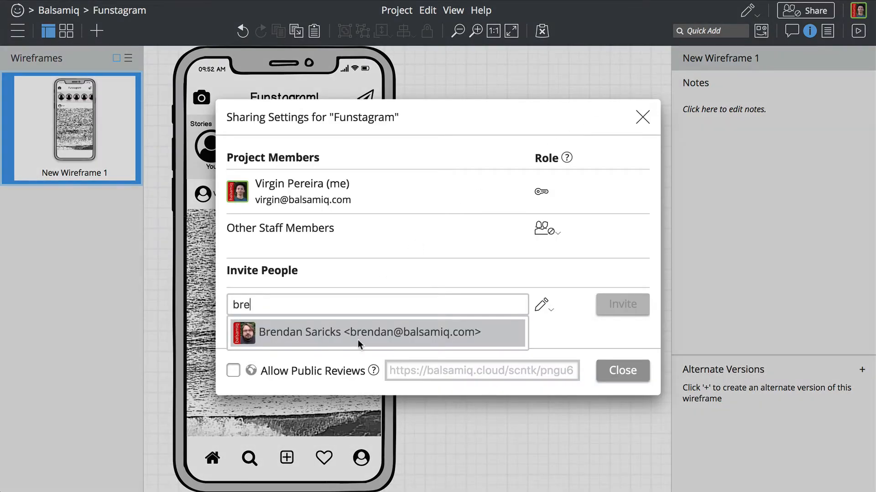
pyautogui.click(357, 335)
pyautogui.click(545, 306)
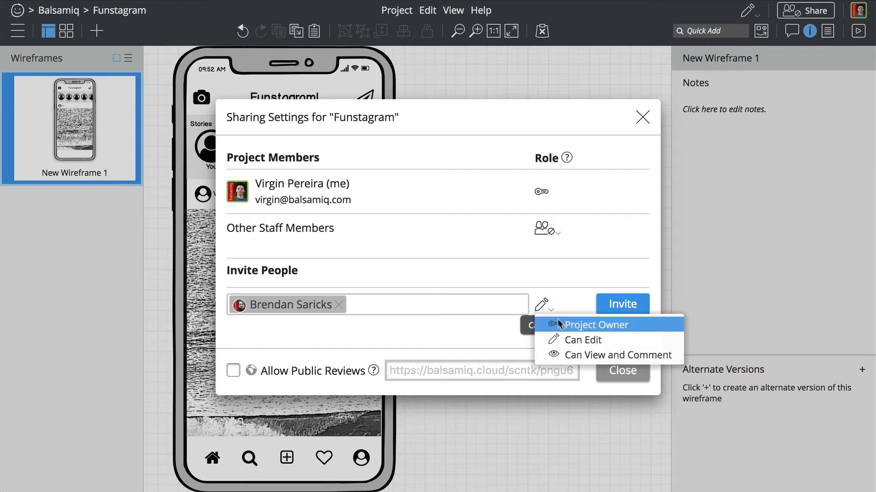
pyautogui.click(575, 331)
pyautogui.click(608, 305)
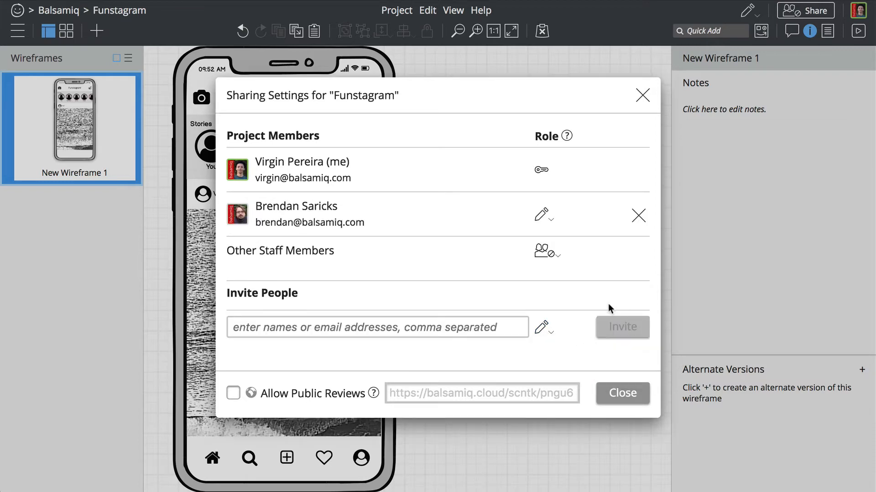
pyautogui.click(623, 393)
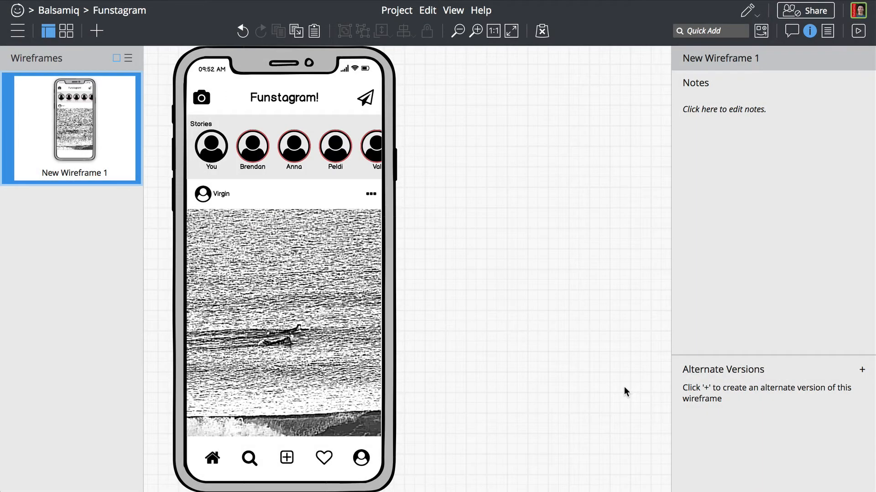
# Find the Apple Watch symbols in Wireframes To Go ('watch') and import them into the project
pyautogui.click(760, 30)
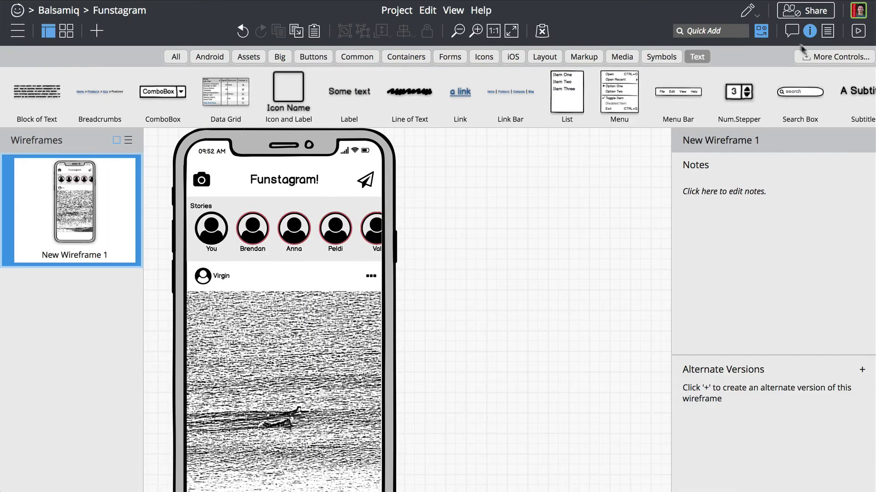
pyautogui.click(823, 58)
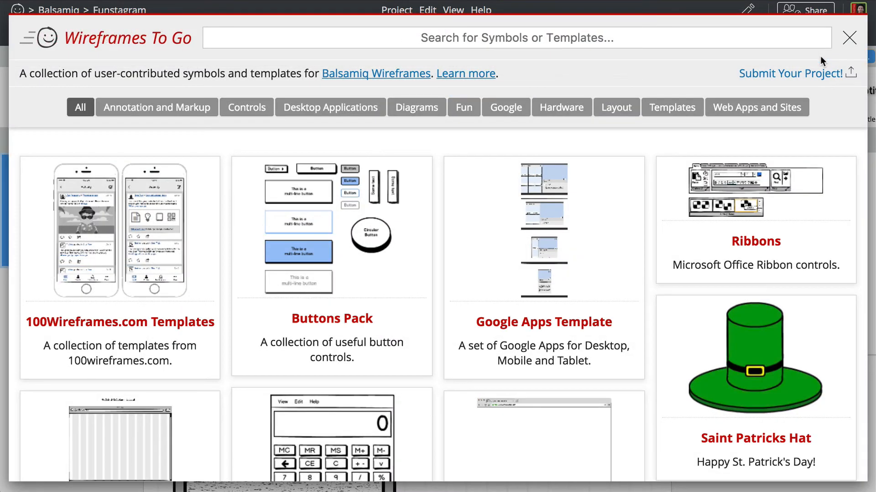
pyautogui.click(578, 38)
pyautogui.write('watch')
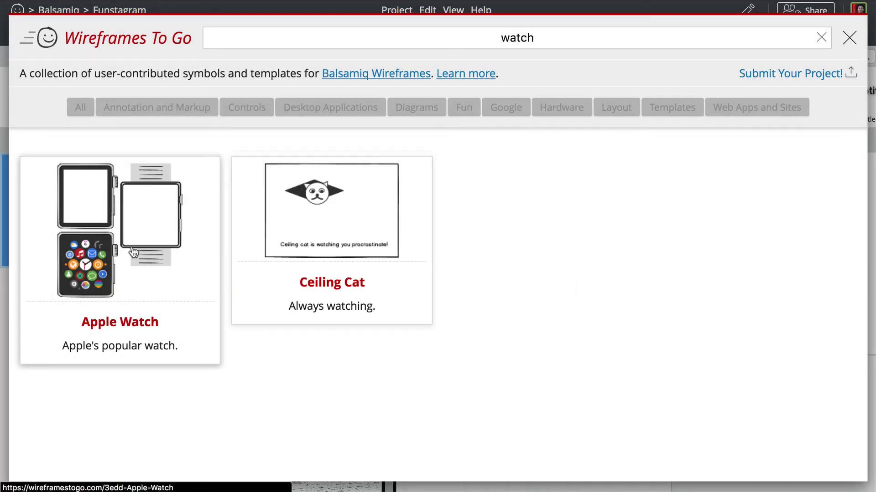
pyautogui.click(134, 254)
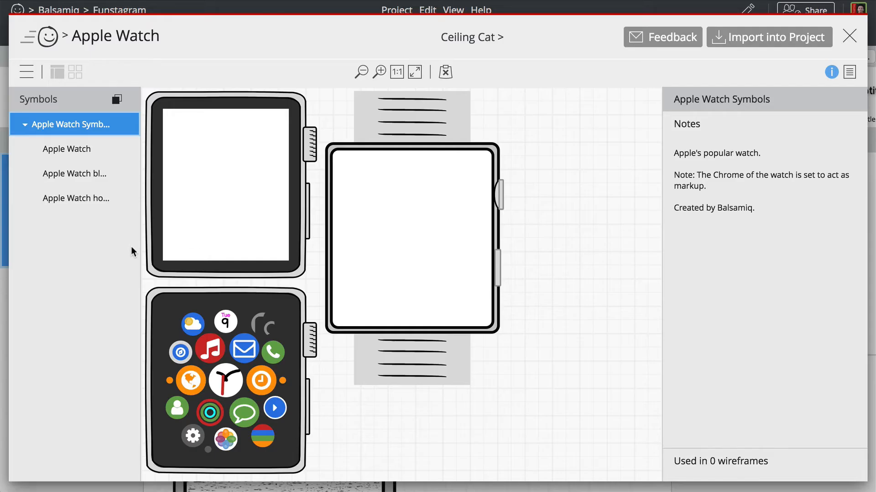
pyautogui.click(766, 37)
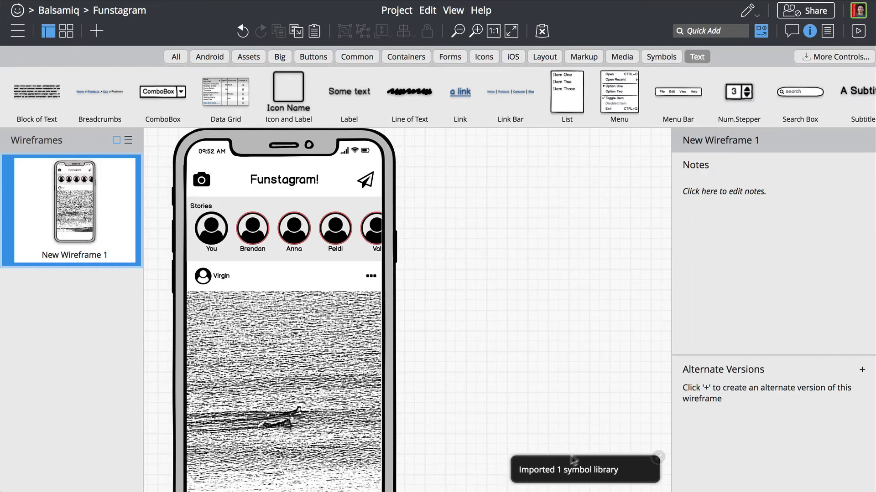
# Add a new wireframe and place the blank Apple Watch frame from Symbols on it
pyautogui.click(96, 31)
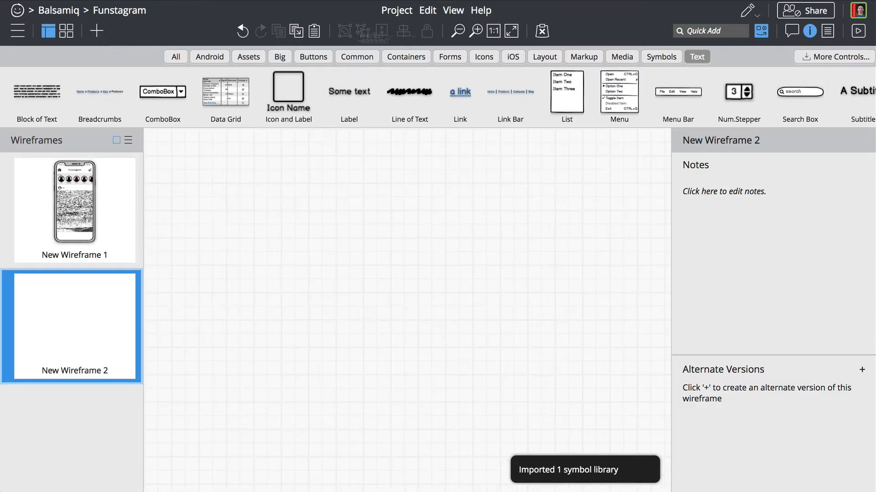
pyautogui.click(661, 57)
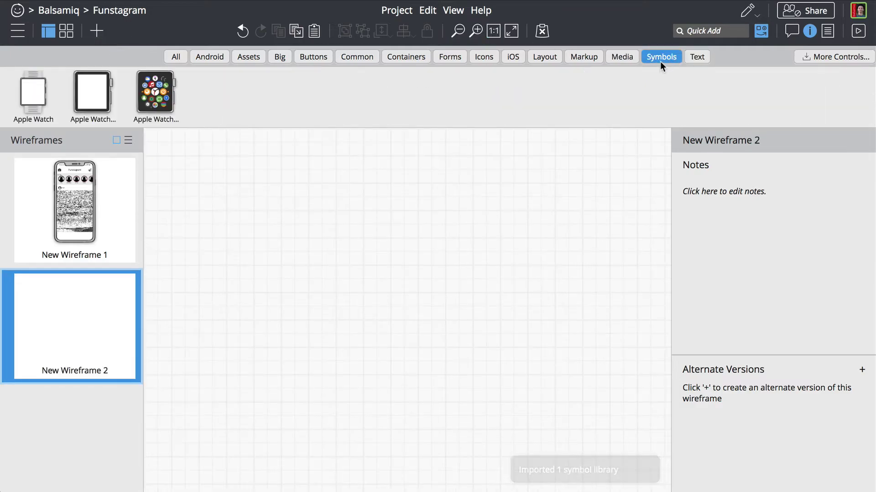
pyautogui.doubleClick(82, 91)
pyautogui.click(375, 251)
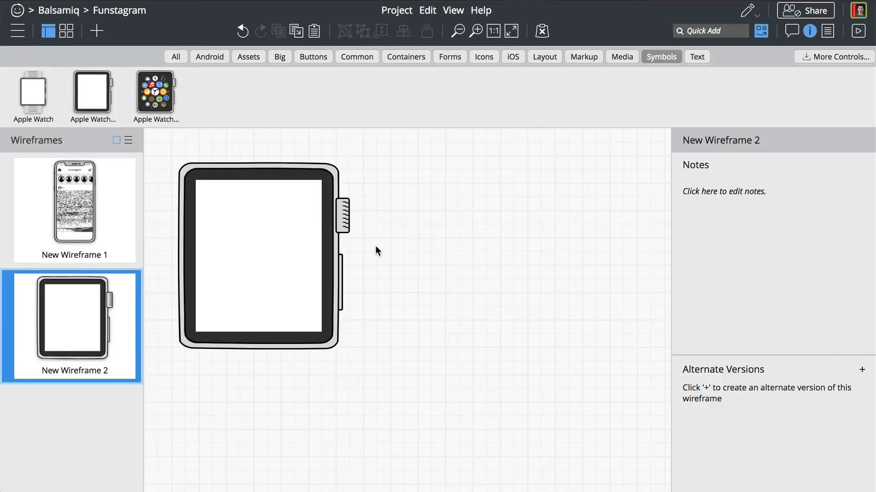
# Return to New Wireframe 1 and hide the control library
pyautogui.click(107, 214)
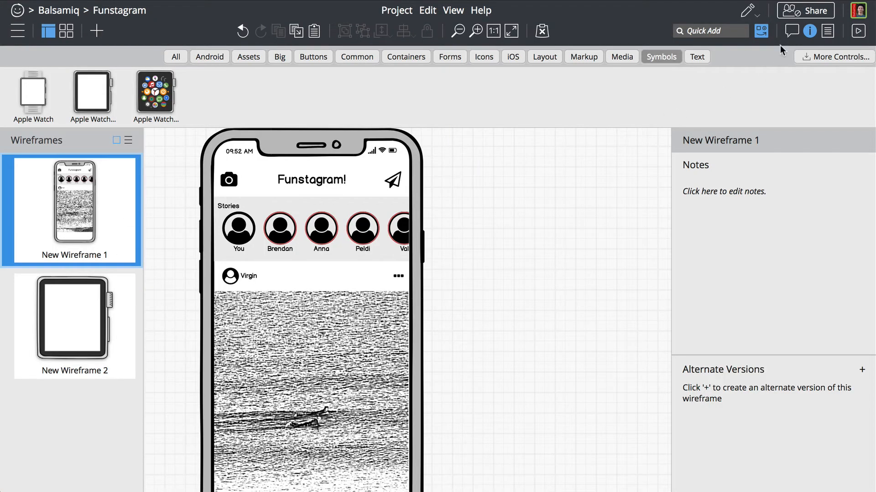
pyautogui.click(760, 31)
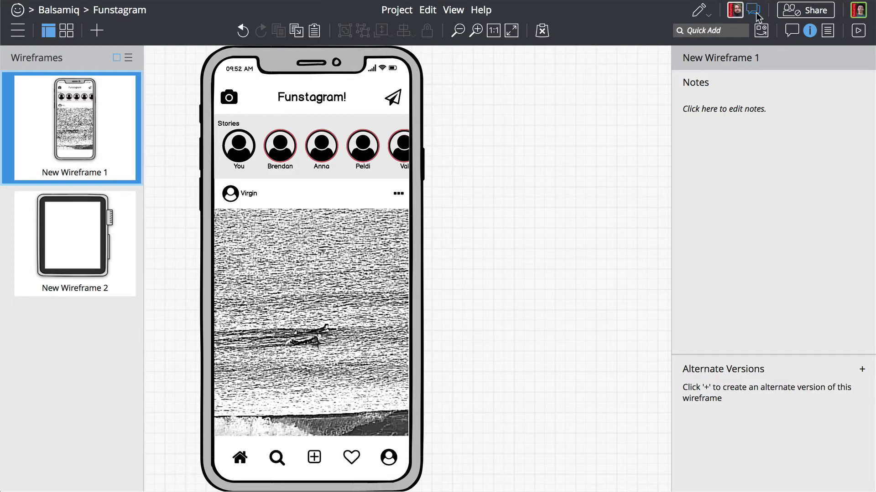
# Ask Brendan in project chat to try a Watch version of the app, then close chat
pyautogui.click(752, 10)
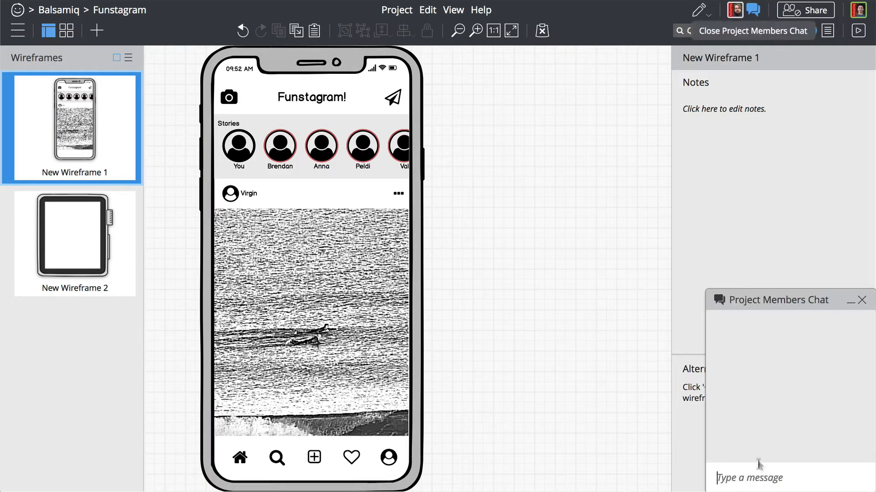
pyautogui.write('Hey Brendan! Would you like to try out a ')
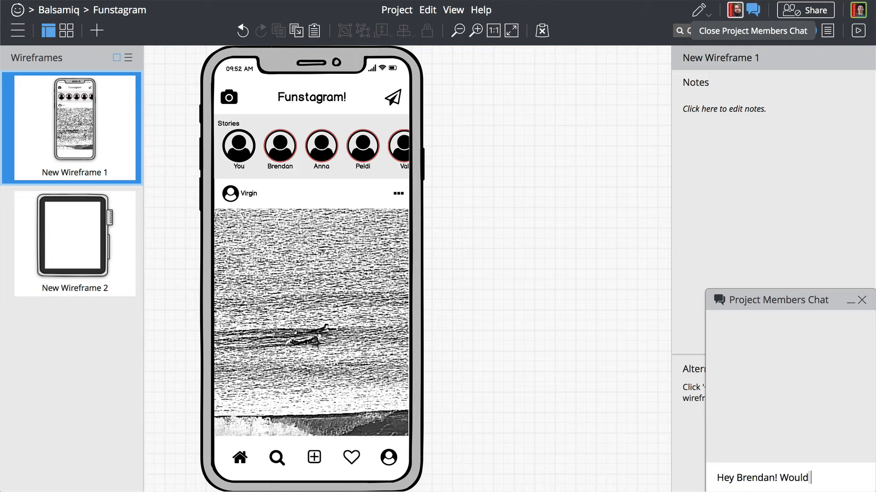
pyautogui.write('Watch version of the app?')
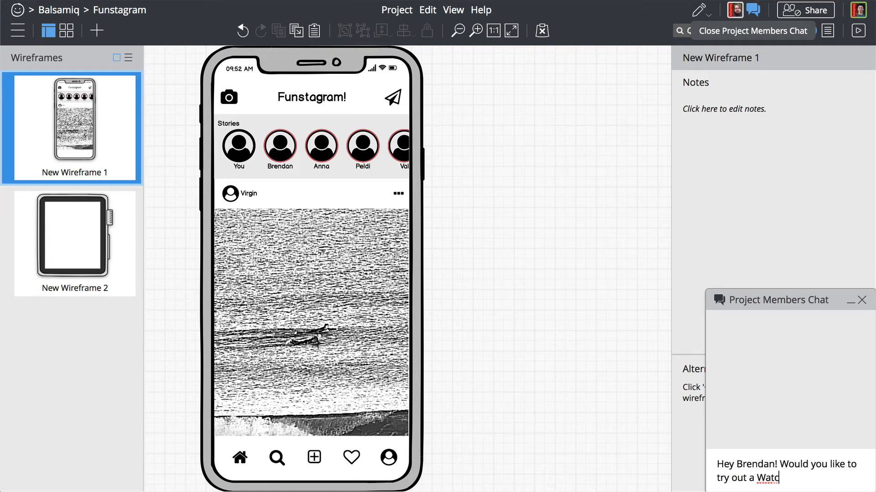
pyautogui.press('Return')
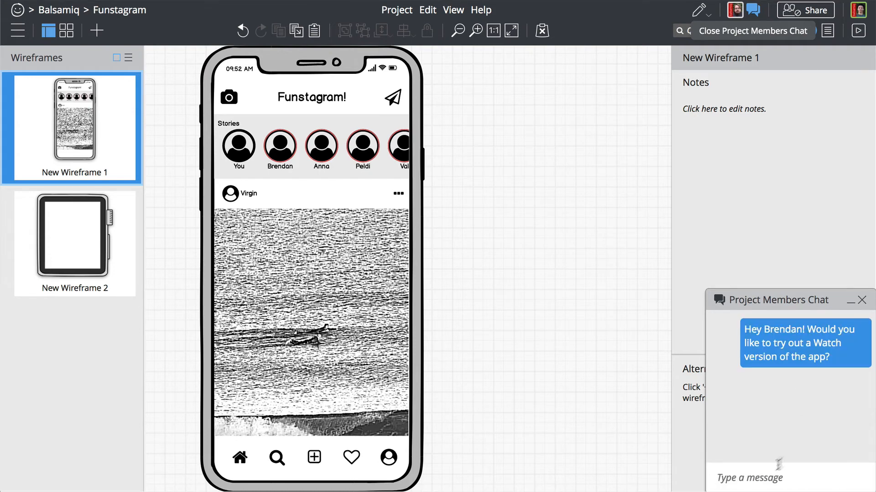
pyautogui.moveTo(794, 300); pyautogui.dragTo(574, 299)
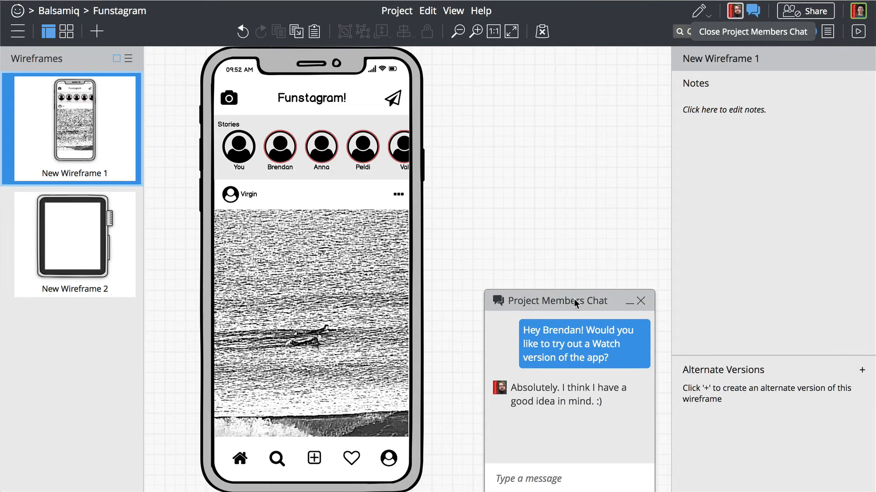
pyautogui.click(641, 302)
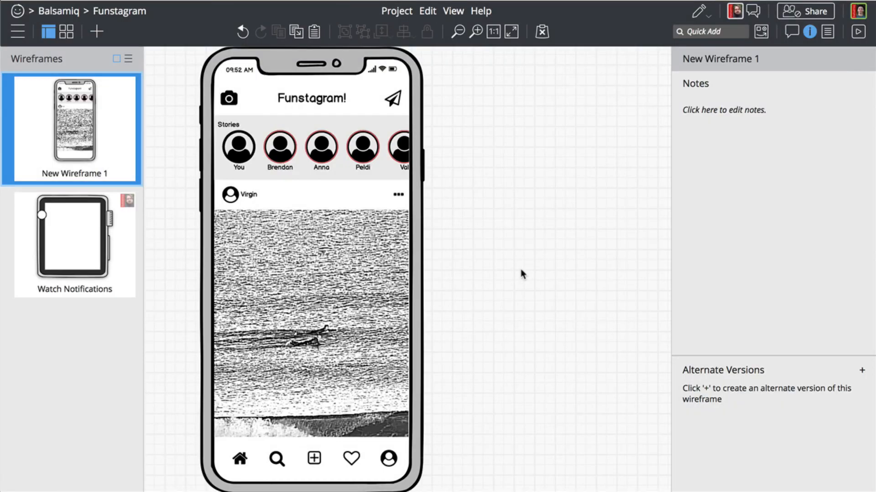
# Rename New Wireframe 1 to 'Mobile App' and switch to the Watch Notifications wireframe
pyautogui.doubleClick(79, 175)
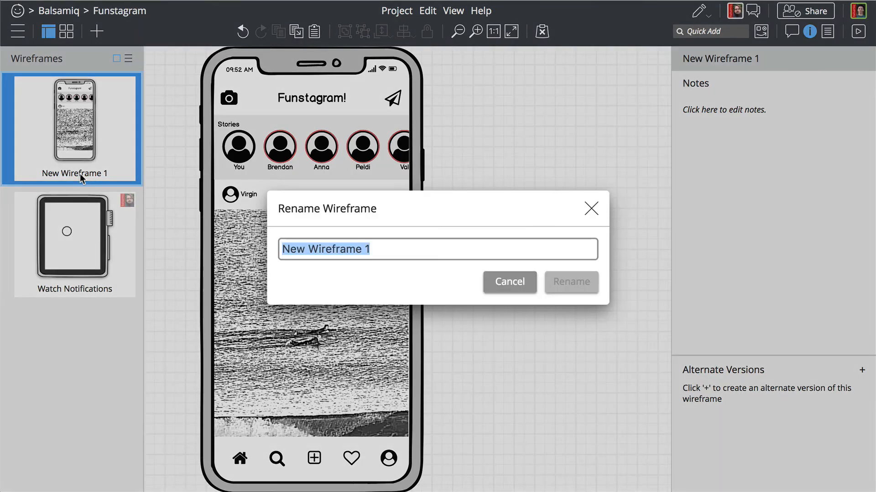
pyautogui.write('Mobile App')
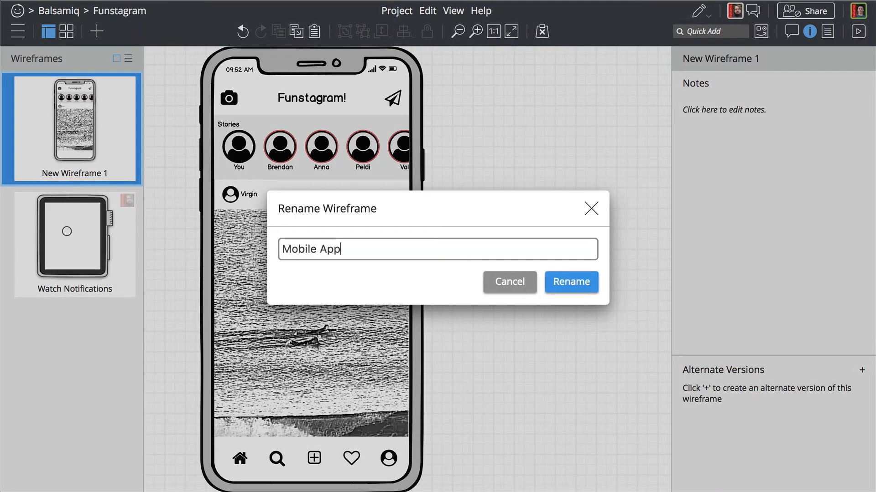
pyautogui.press('Return')
pyautogui.click(68, 236)
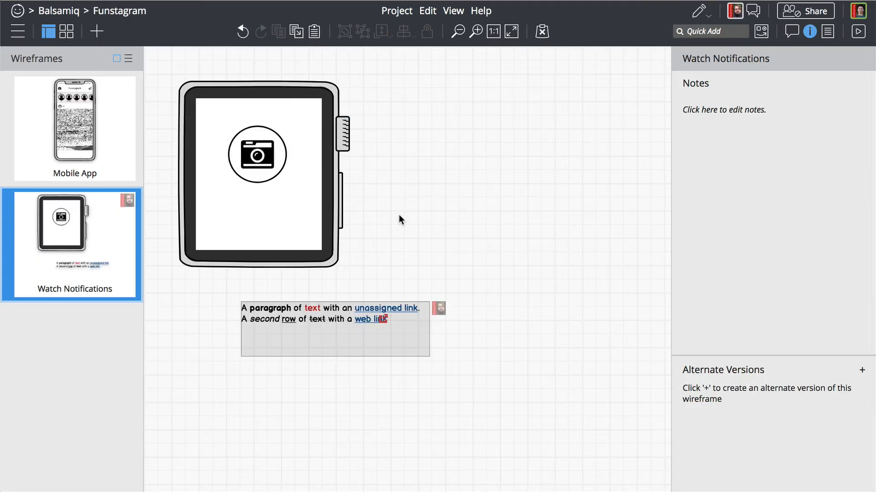
# Post a comment with callout 1 on the camera icon asking about a modern camera version
pyautogui.click(792, 30)
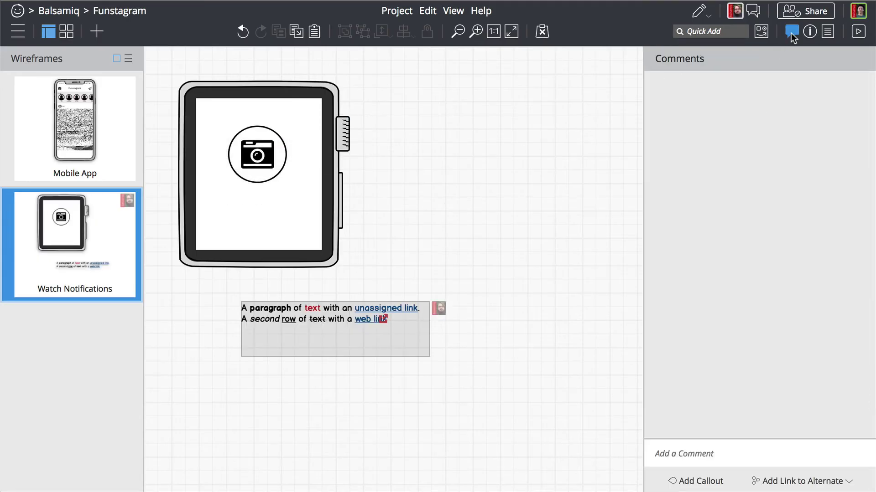
pyautogui.click(674, 484)
pyautogui.moveTo(527, 349); pyautogui.dragTo(298, 152)
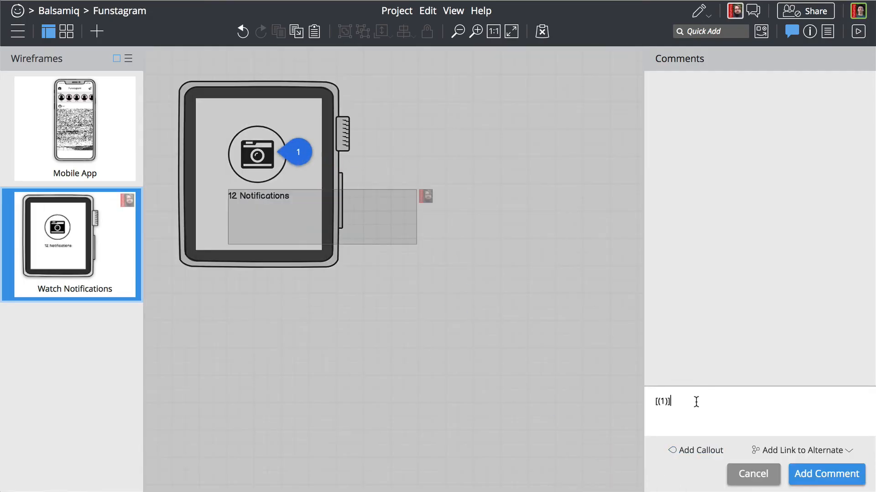
pyautogui.write('Should we use ')
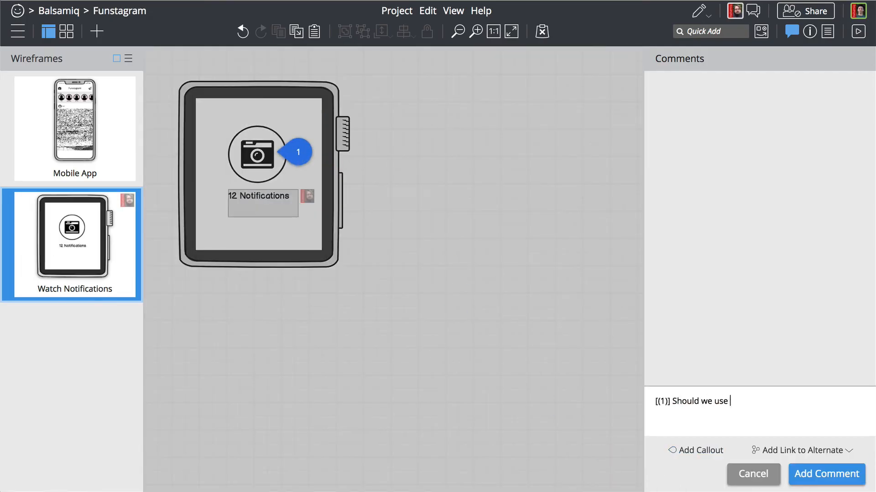
pyautogui.write('a modern version of the camera')
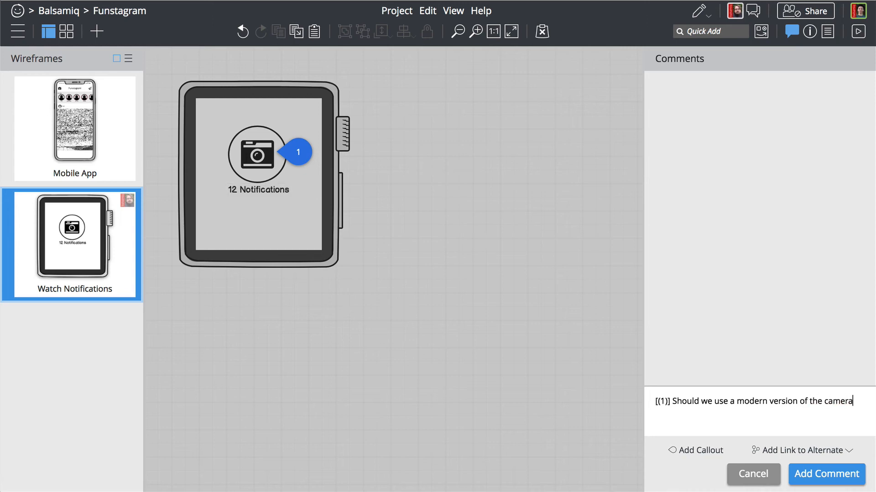
pyautogui.write('?')
pyautogui.click(826, 473)
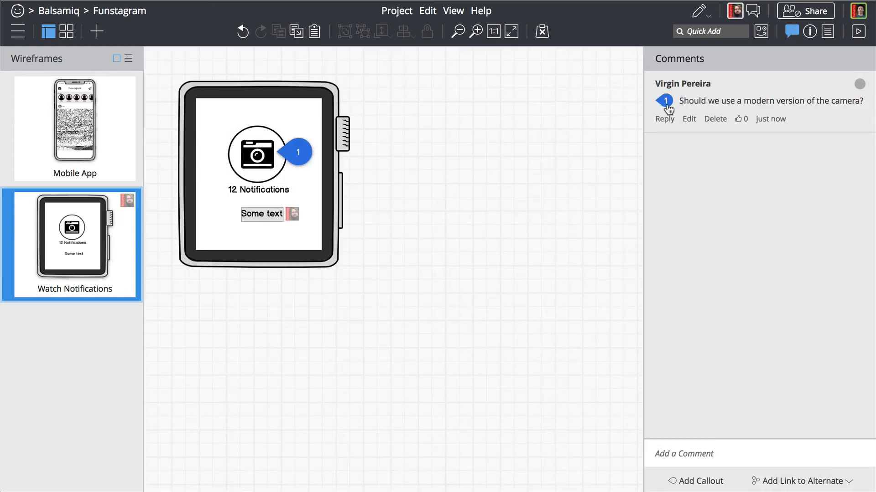
pyautogui.click(792, 31)
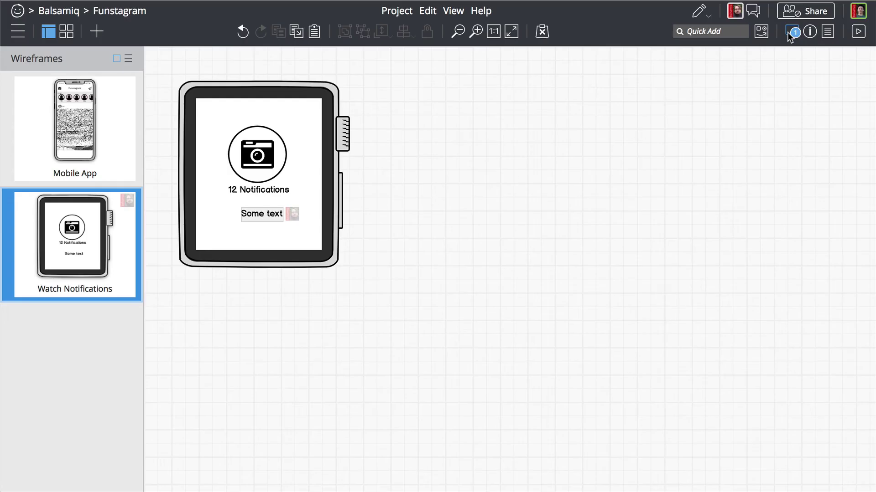
# Like Brendan's reply in the comments and hide the comments panel
pyautogui.click(793, 31)
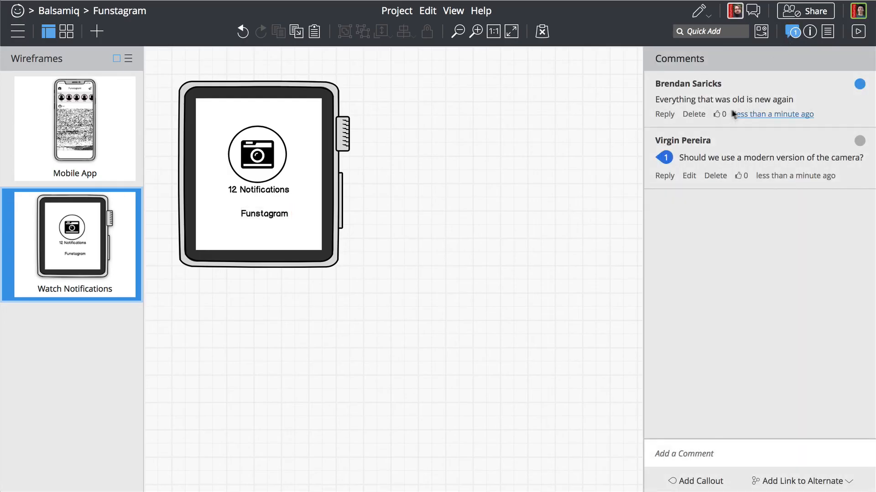
pyautogui.click(717, 114)
pyautogui.click(791, 31)
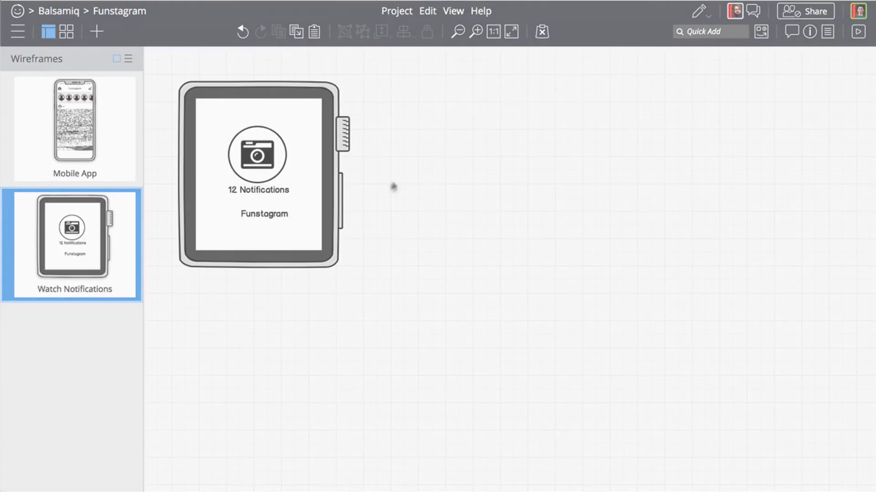